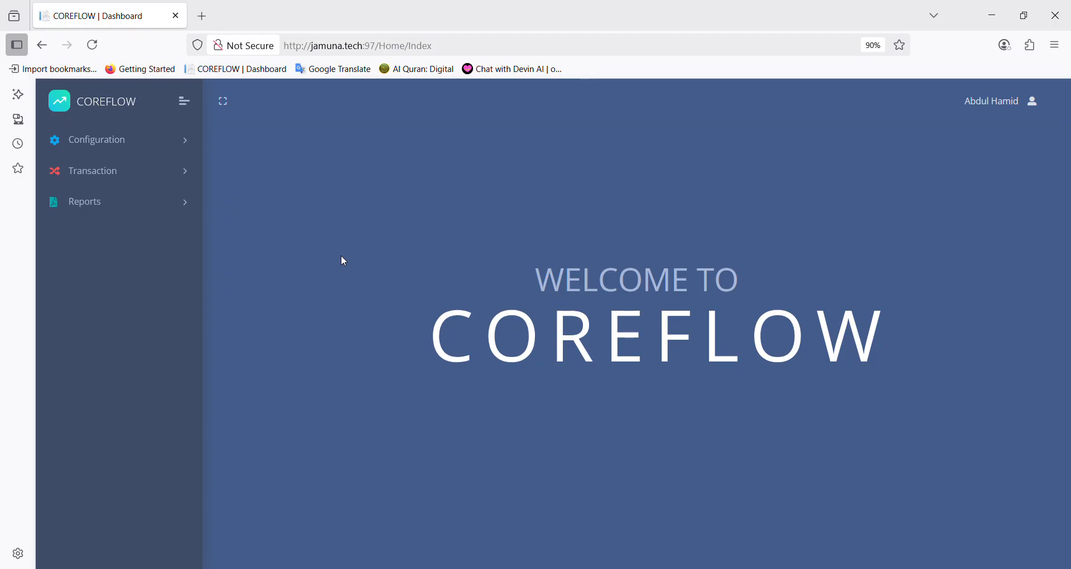
Step: Open the Purchase Status report viewer in a new browser tab and switch to it
left_click(150, 210)
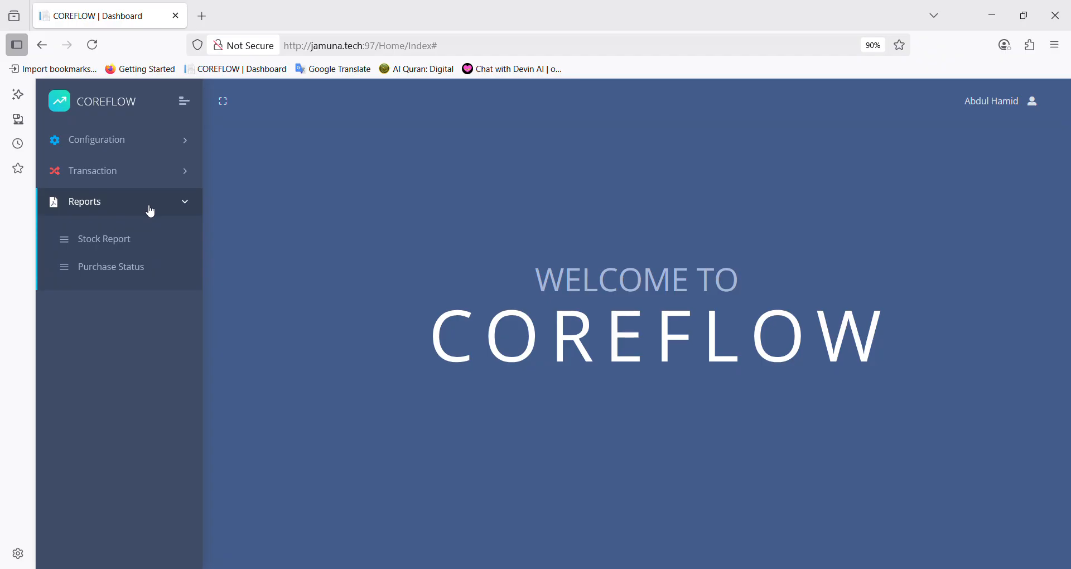
middle_click(127, 275)
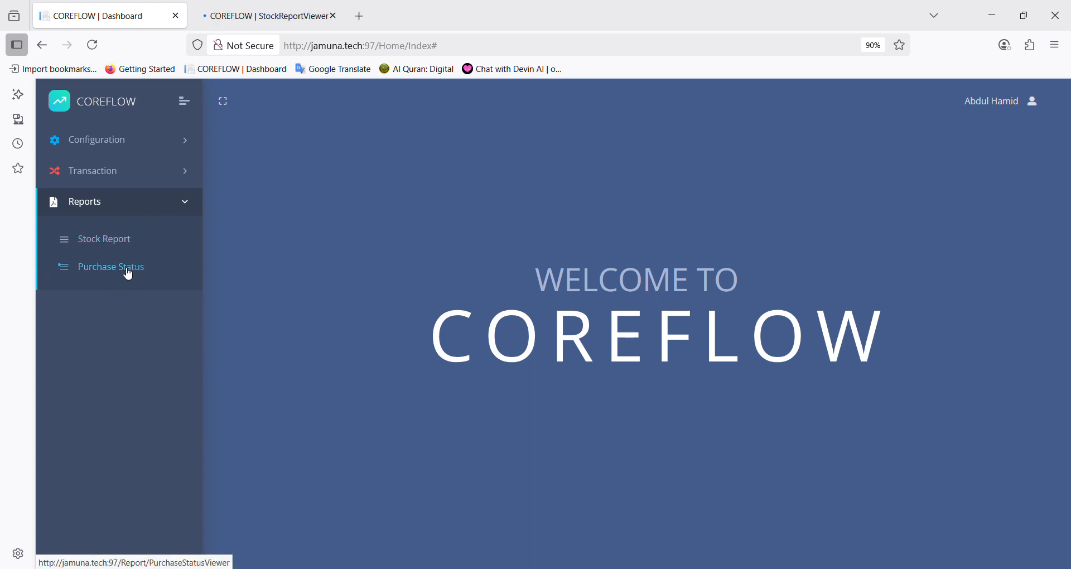
left_click(265, 13)
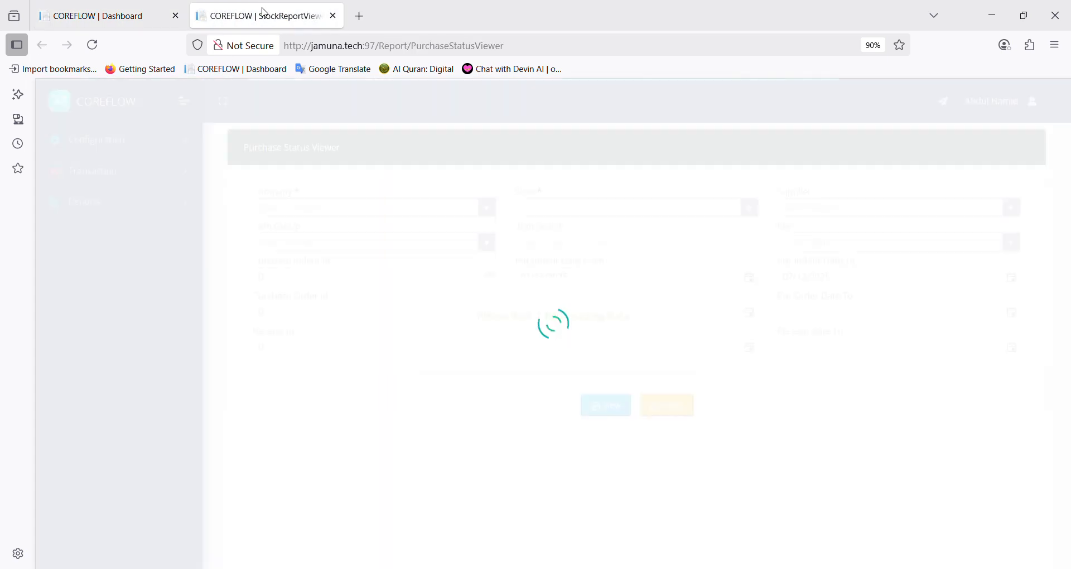
Step: Set the report's company to Shameem Spinning Mills Ltd. and check that the store is [SSML] General Store
left_click(489, 213)
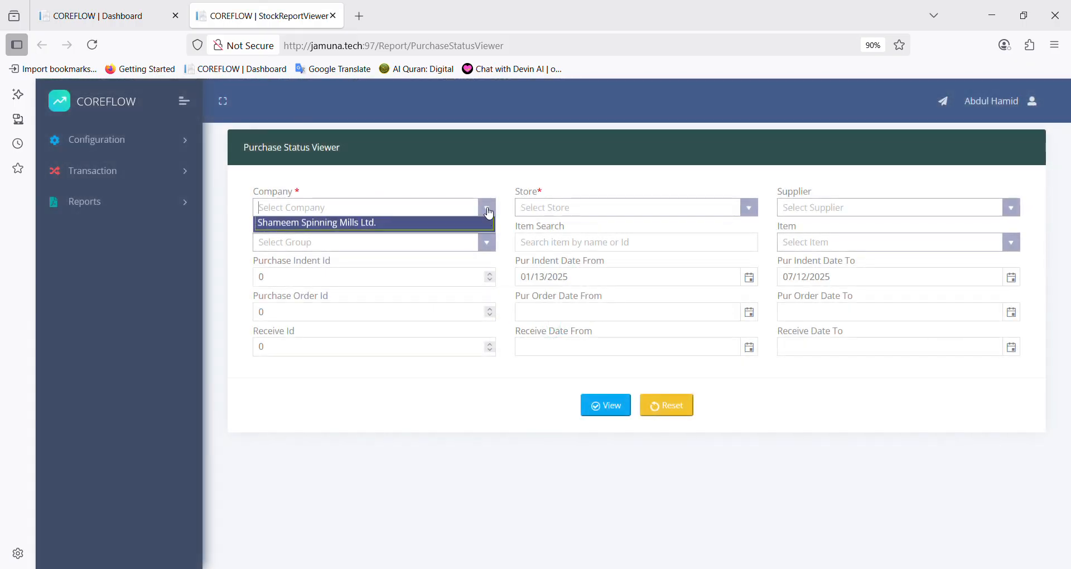
left_click(444, 227)
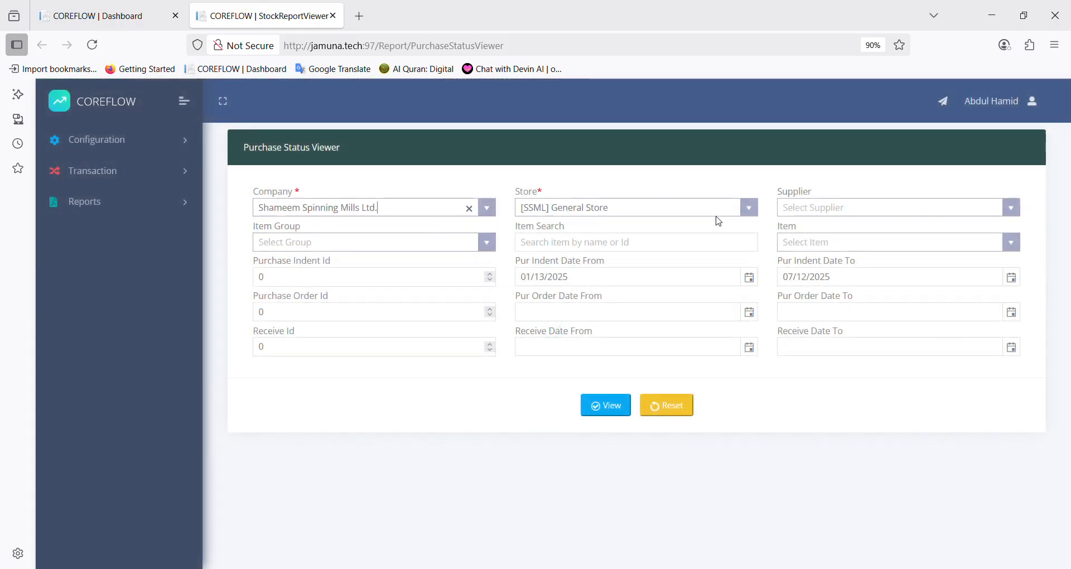
left_click(749, 208)
left_click(754, 214)
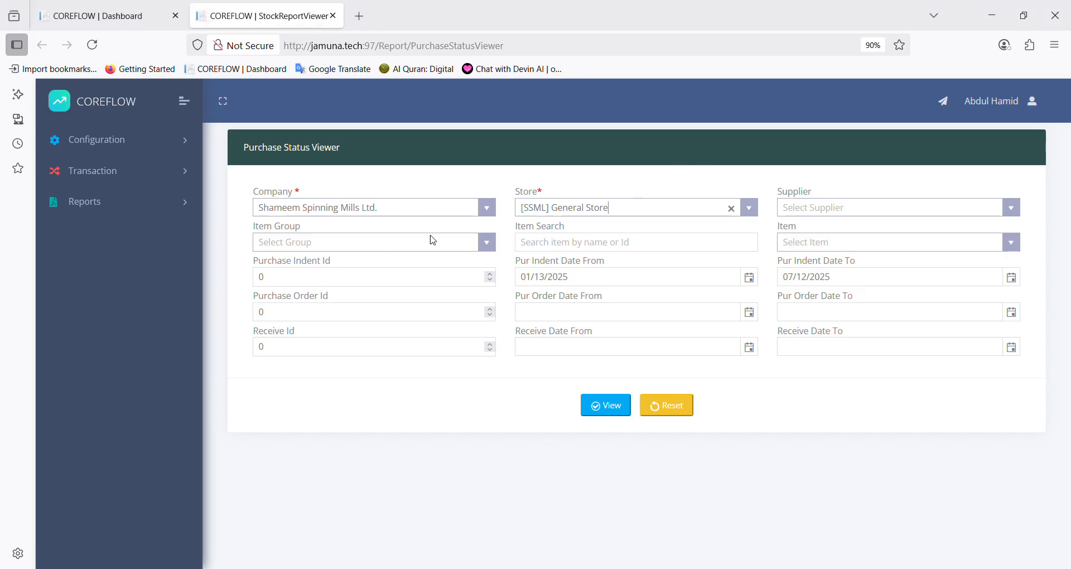
Step: Filter the purchase status report by purchase indent ID 2954 and view it
left_click(287, 282)
double_click(286, 283)
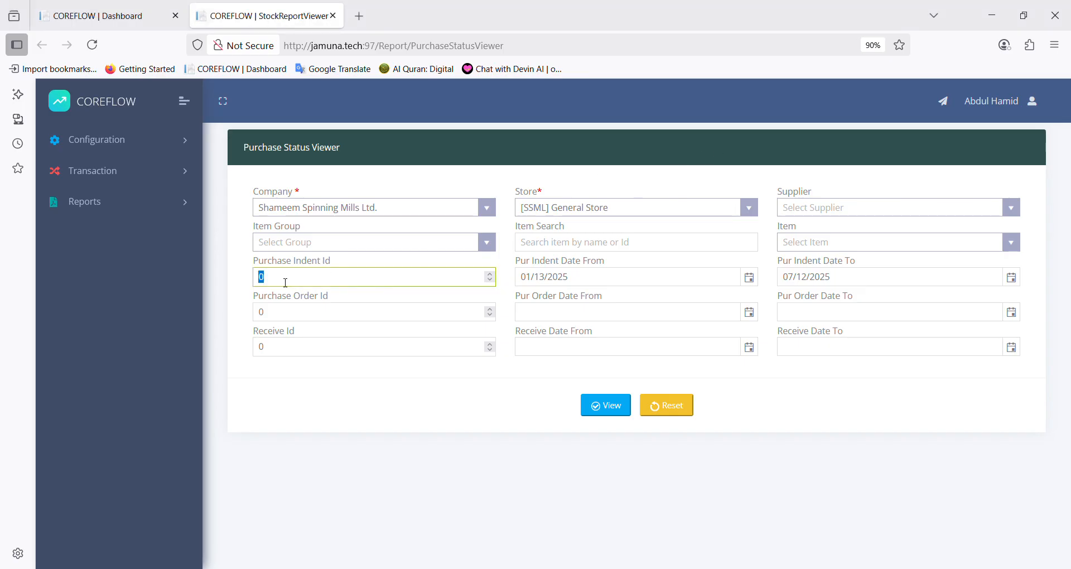
type("2954")
left_click(595, 402)
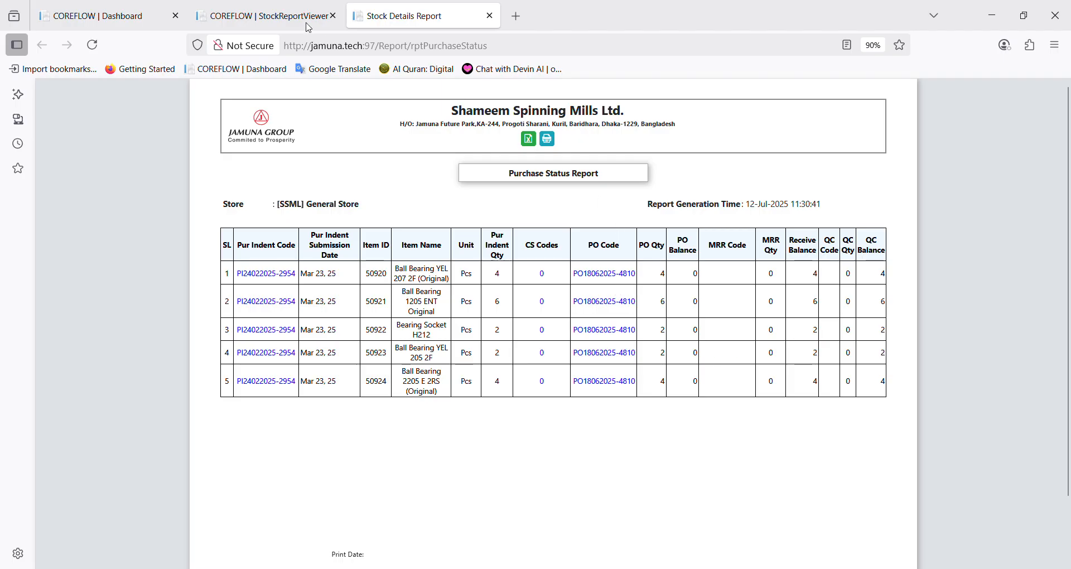
Step: Close both report tabs and open the PO Receive form for item receiving
left_click(334, 17)
left_click(334, 16)
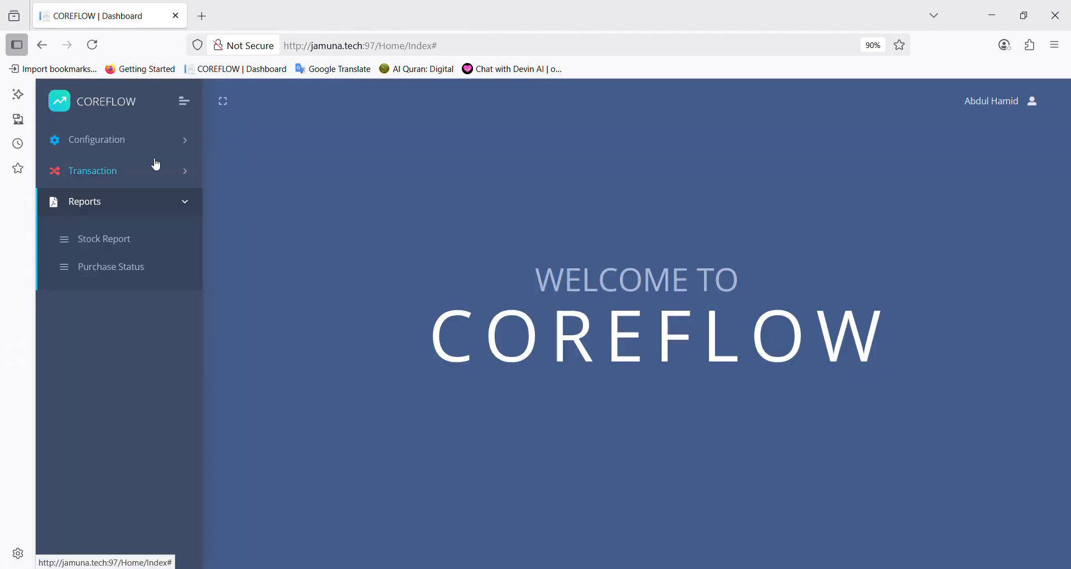
left_click(137, 177)
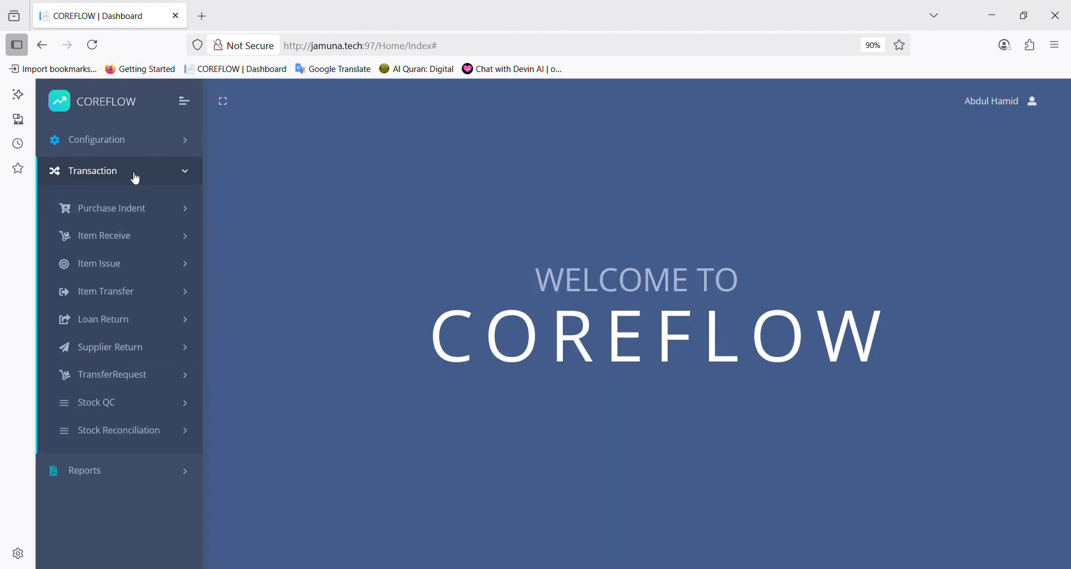
left_click(134, 240)
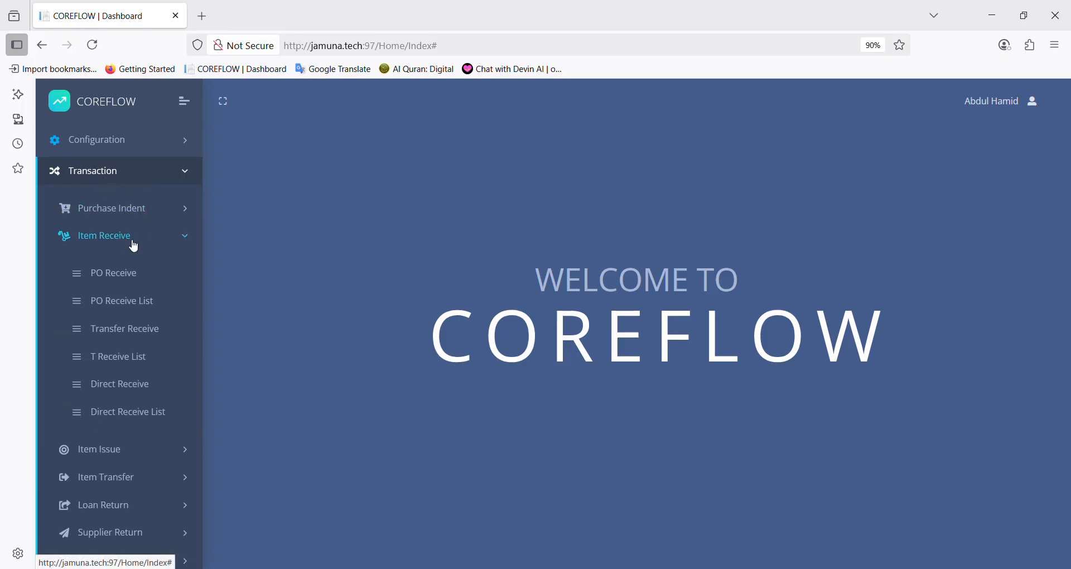
left_click(119, 279)
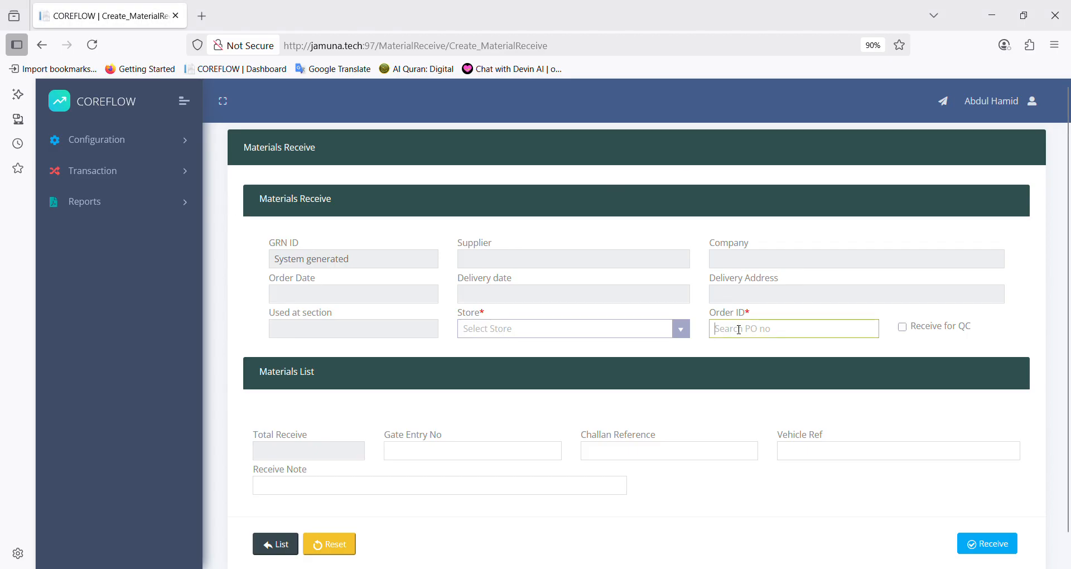
Step: Enter the purchase order ID, mark it as Receive for QC and load the order's materials
type("4810")
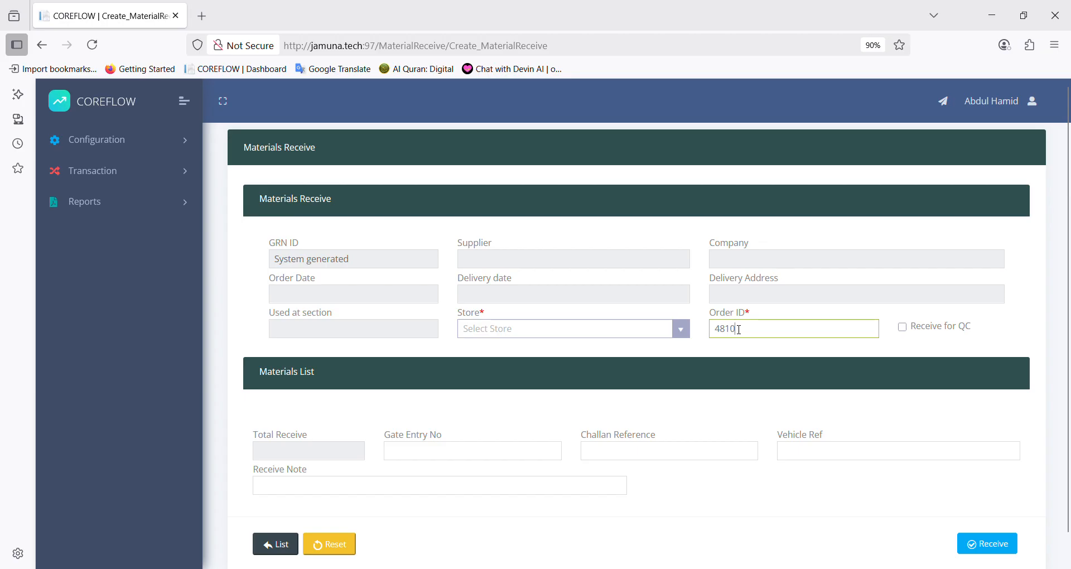
left_click(908, 332)
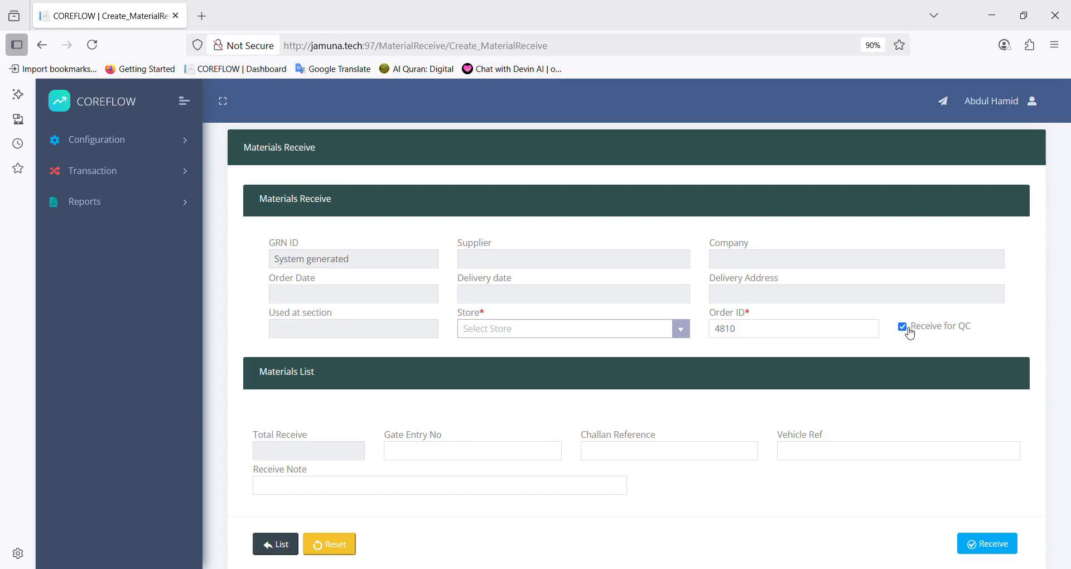
left_click(842, 332)
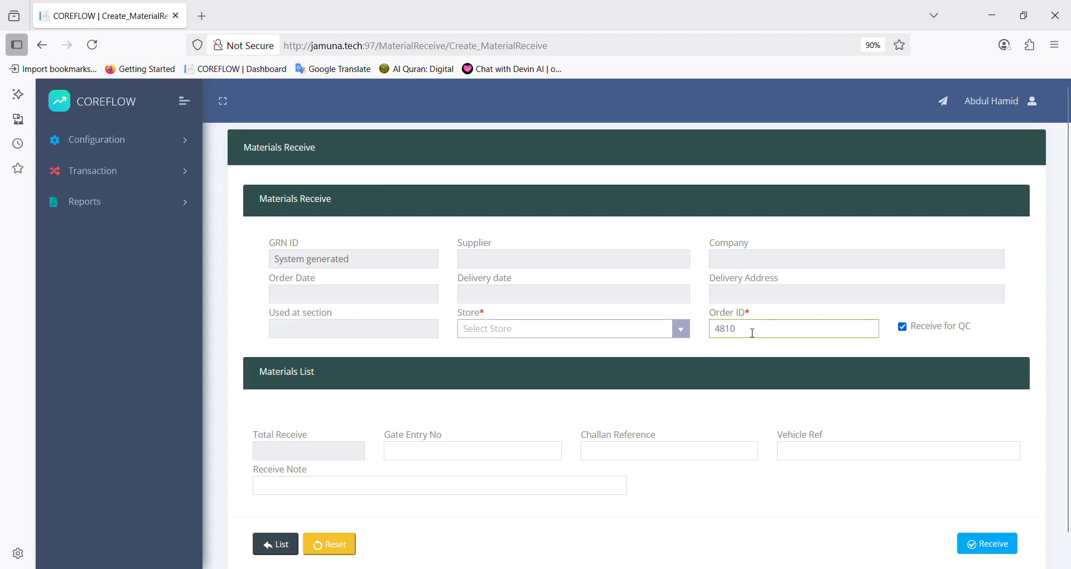
key("Return")
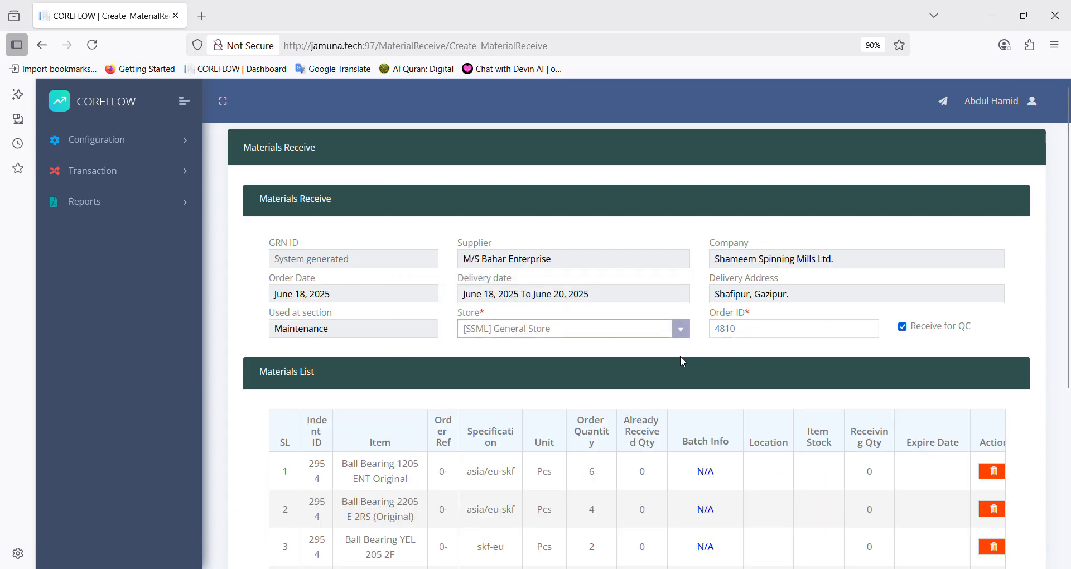
Step: Open the batch-wise receive of Ball Bearing 1205 ENT Original and set Rack No-01 with QC status Waiting For QC
scroll(676, 361, "down", 2)
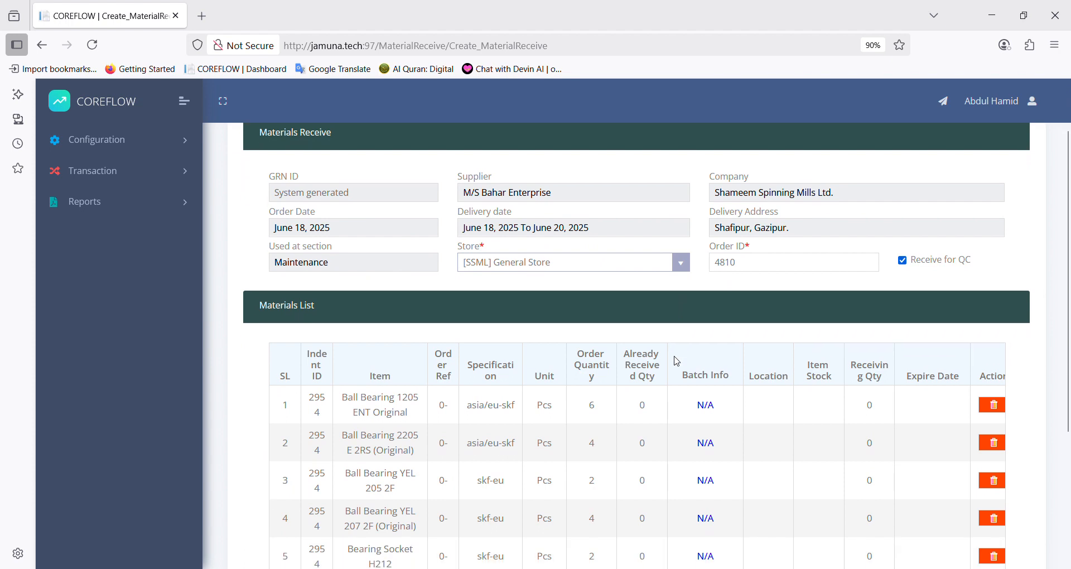
scroll(613, 407, "down", 1)
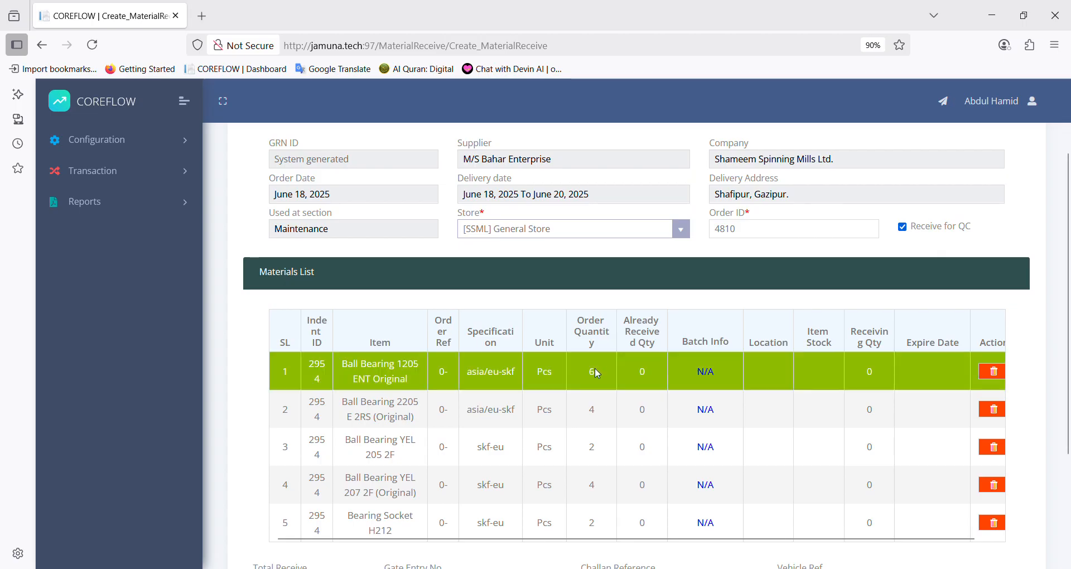
left_click(706, 372)
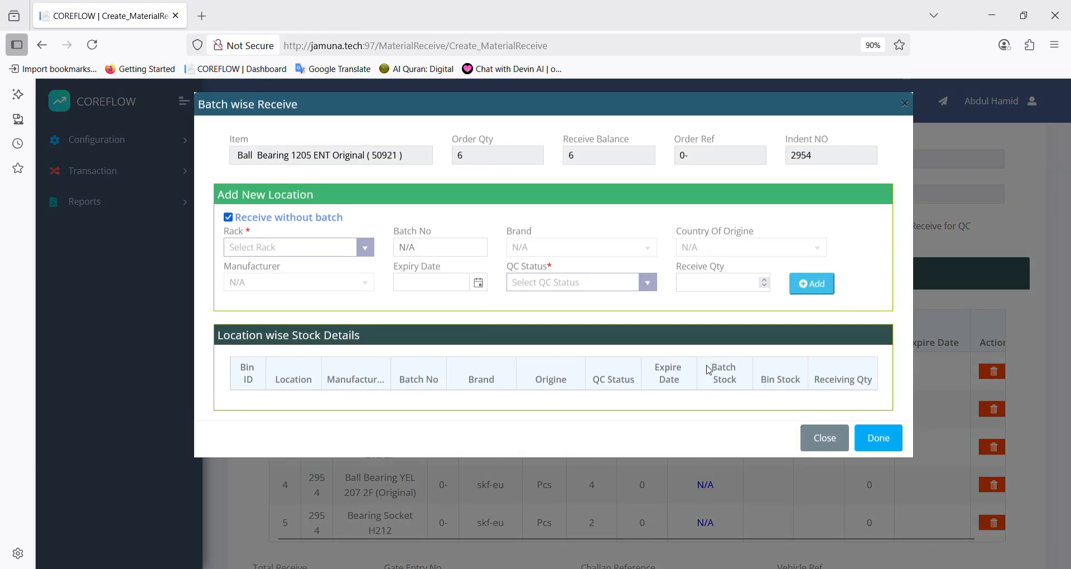
left_click(363, 253)
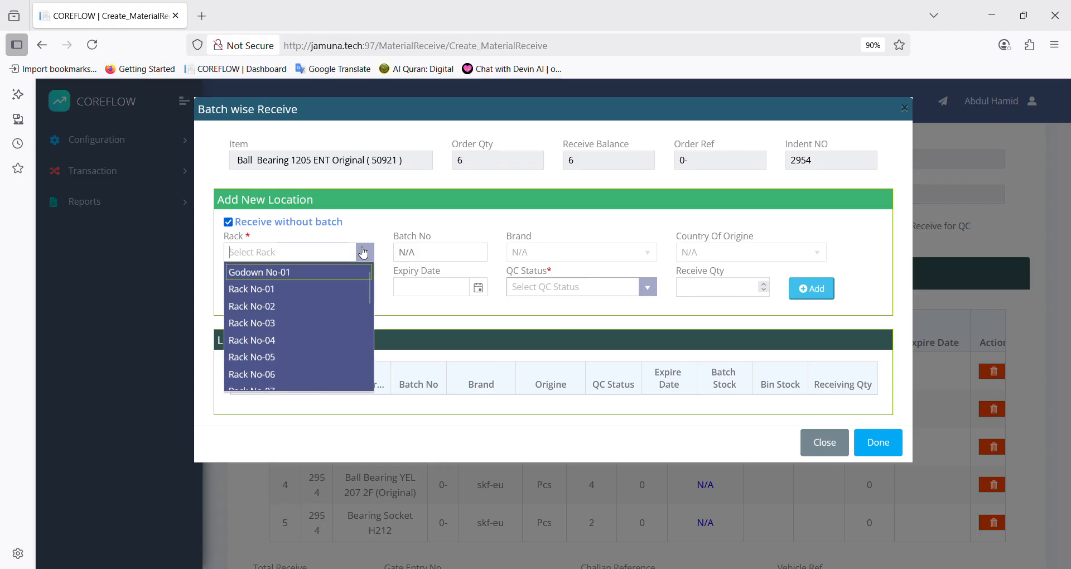
left_click(296, 289)
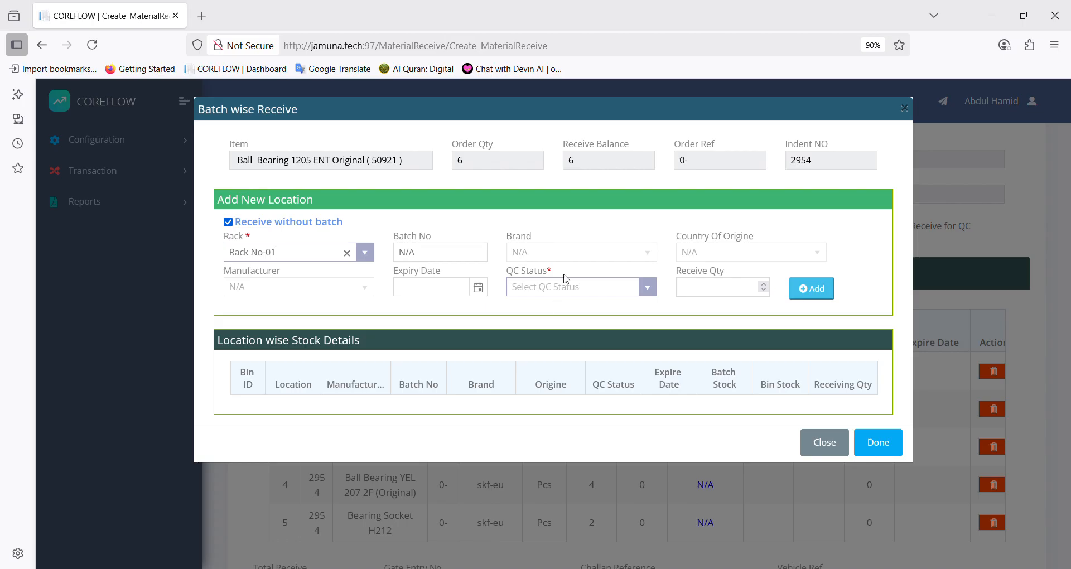
left_click(646, 287)
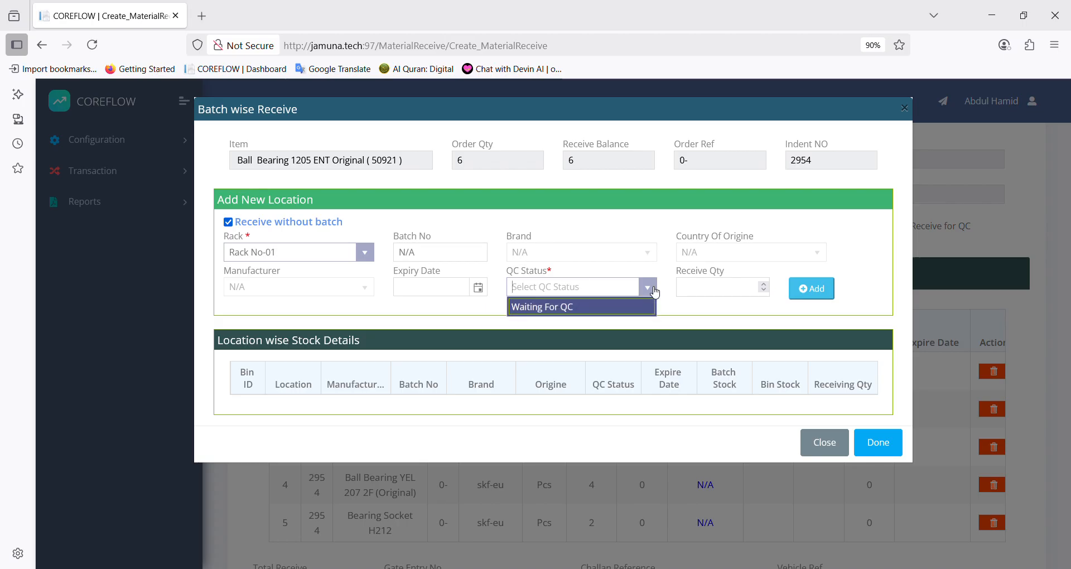
left_click(551, 308)
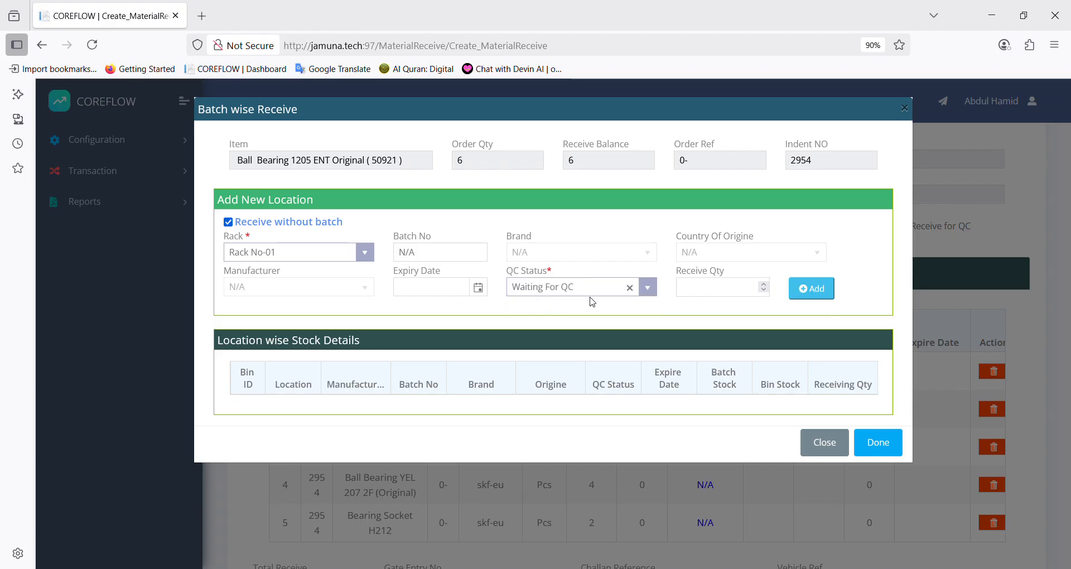
Step: Add a receive quantity of 3 for Ball Bearing 1205 ENT Original and finish its batch-wise receive
left_click(751, 287)
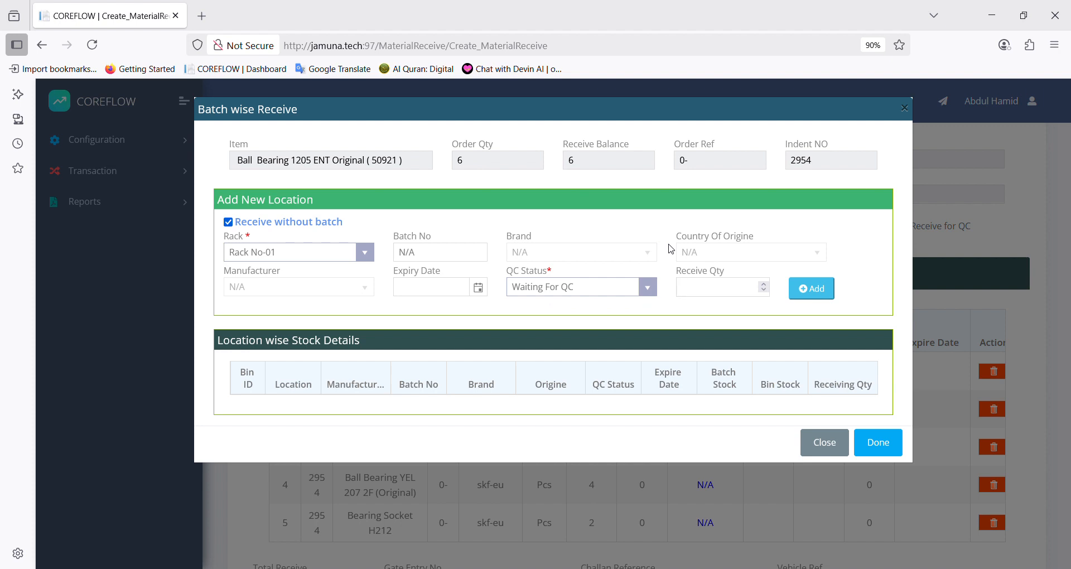
type("6")
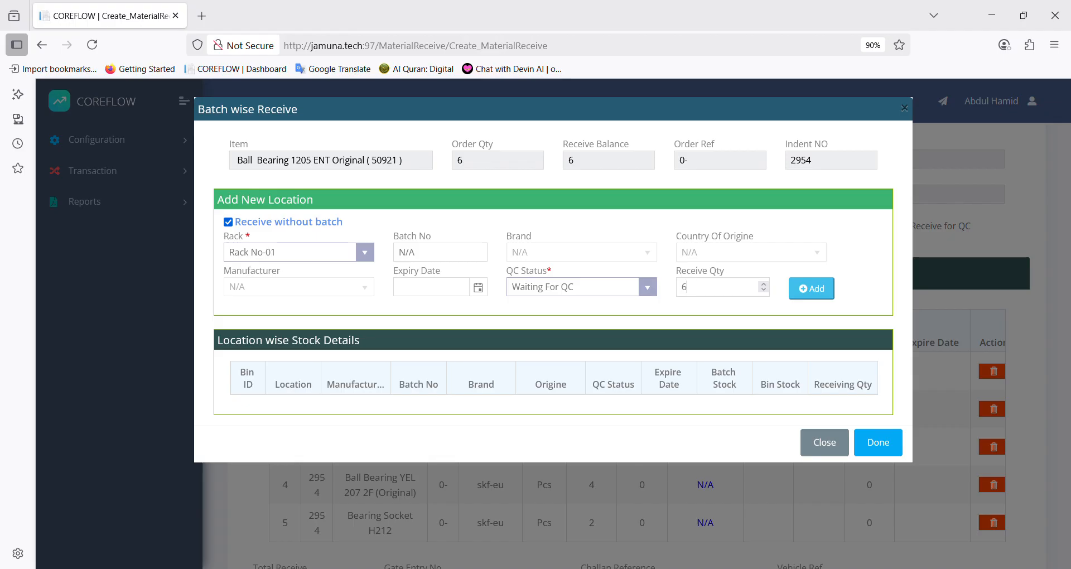
key("BackSpace")
left_click(824, 290)
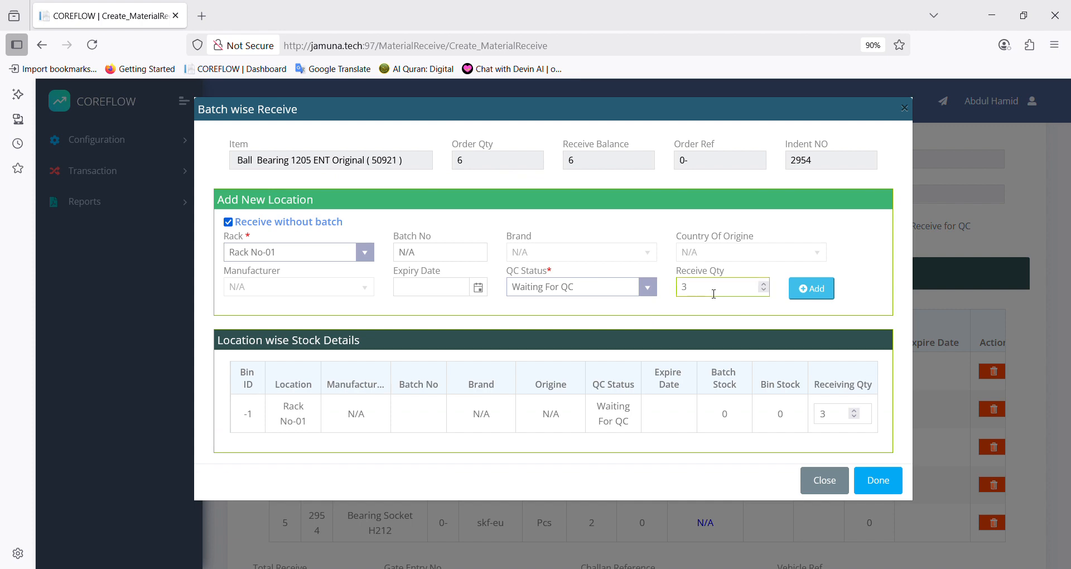
left_click(878, 481)
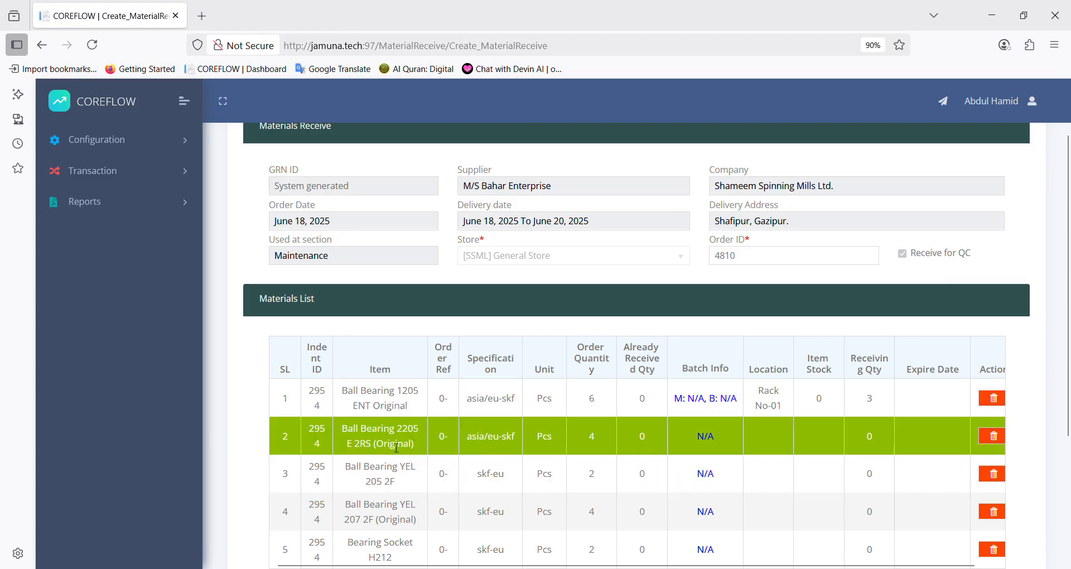
Step: Open the batch-wise receive of Ball Bearing 2205 E 2RS (Original) and set Rack No-01 with QC status Waiting For QC
left_click(704, 439)
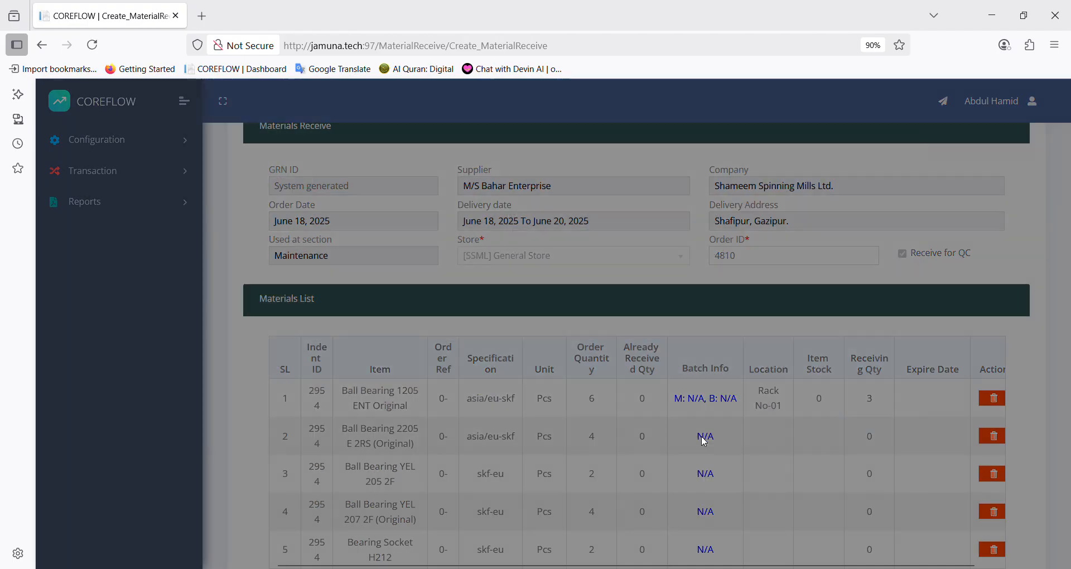
left_click(369, 257)
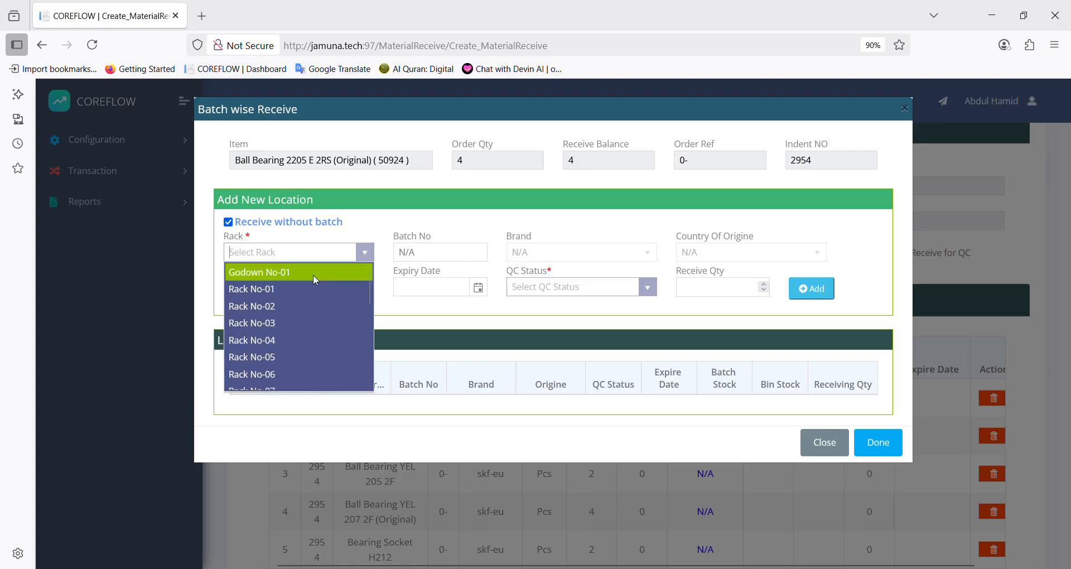
left_click(276, 286)
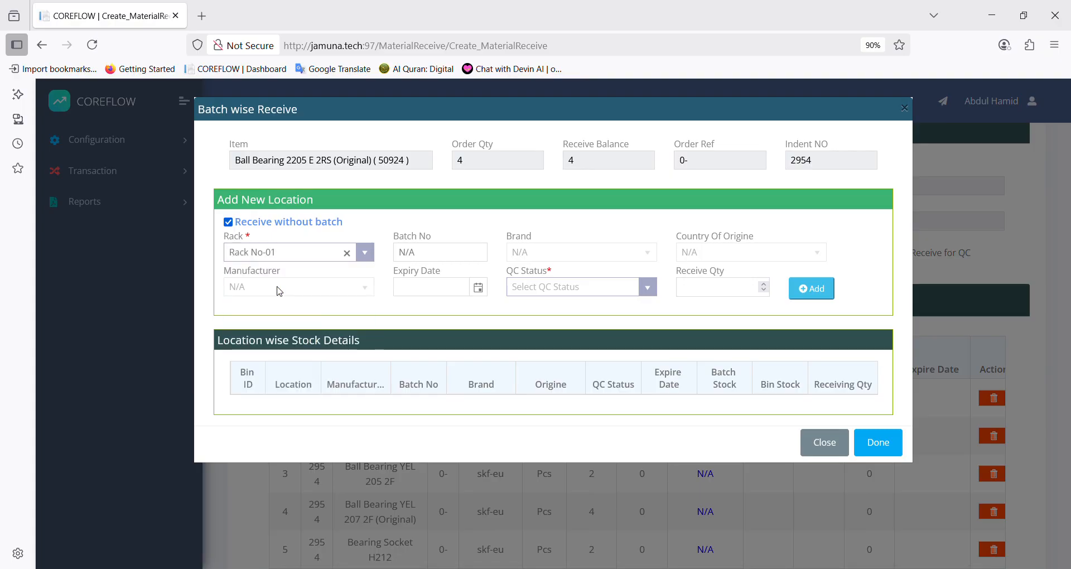
left_click(652, 290)
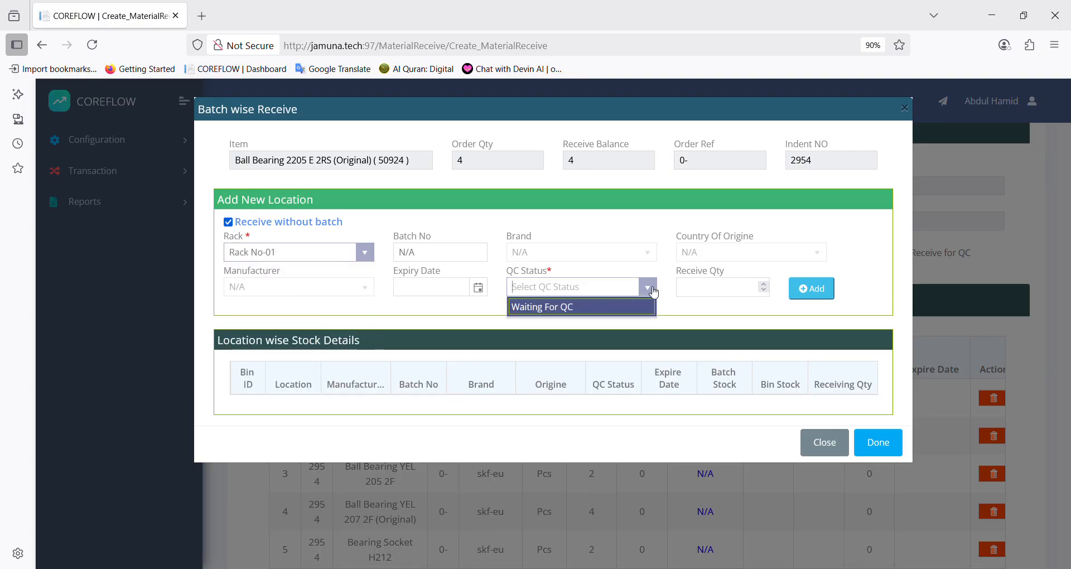
left_click(581, 306)
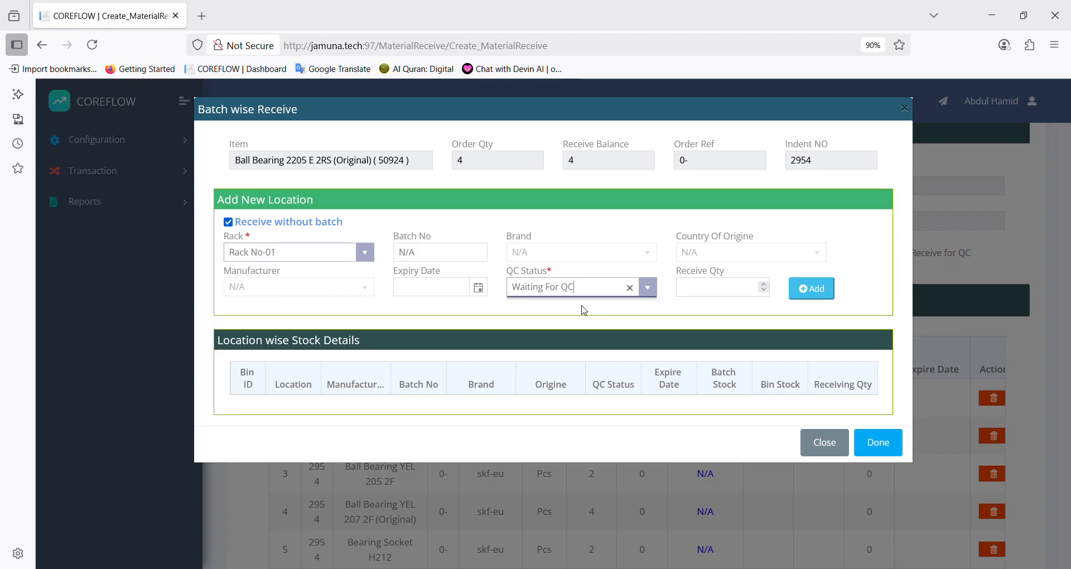
Step: Add a receive quantity of 4 for Ball Bearing 2205 E 2RS (Original) and finish its batch-wise receive
left_click(715, 290)
type("4")
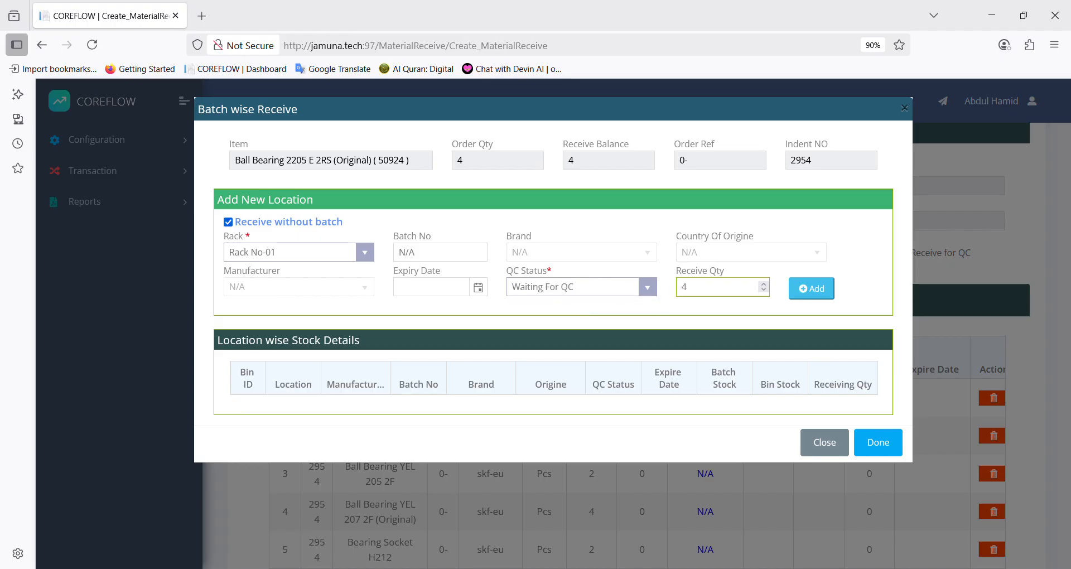
left_click(812, 288)
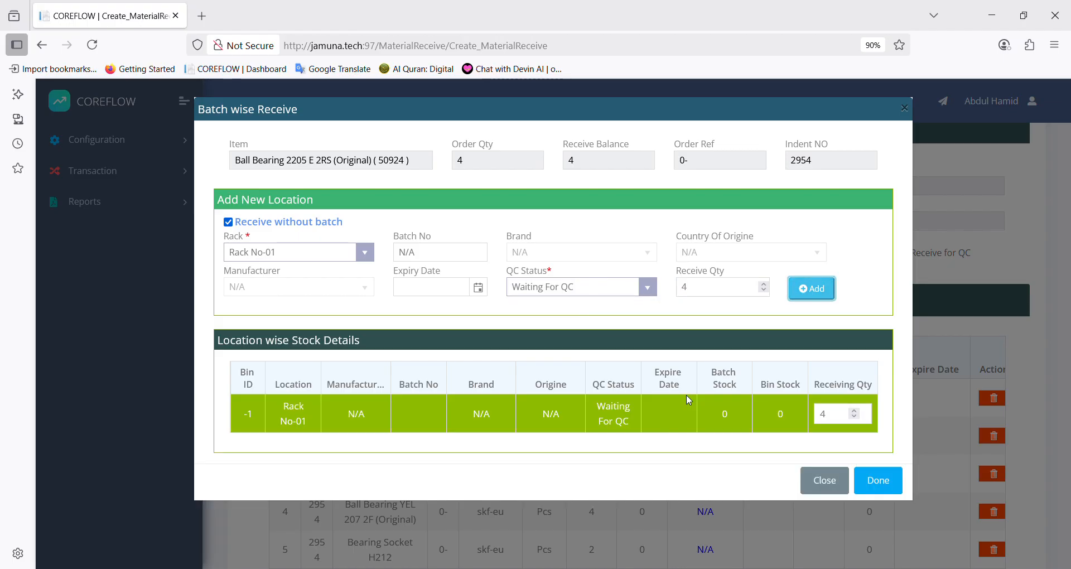
left_click(878, 480)
scroll(745, 441, "down", 2)
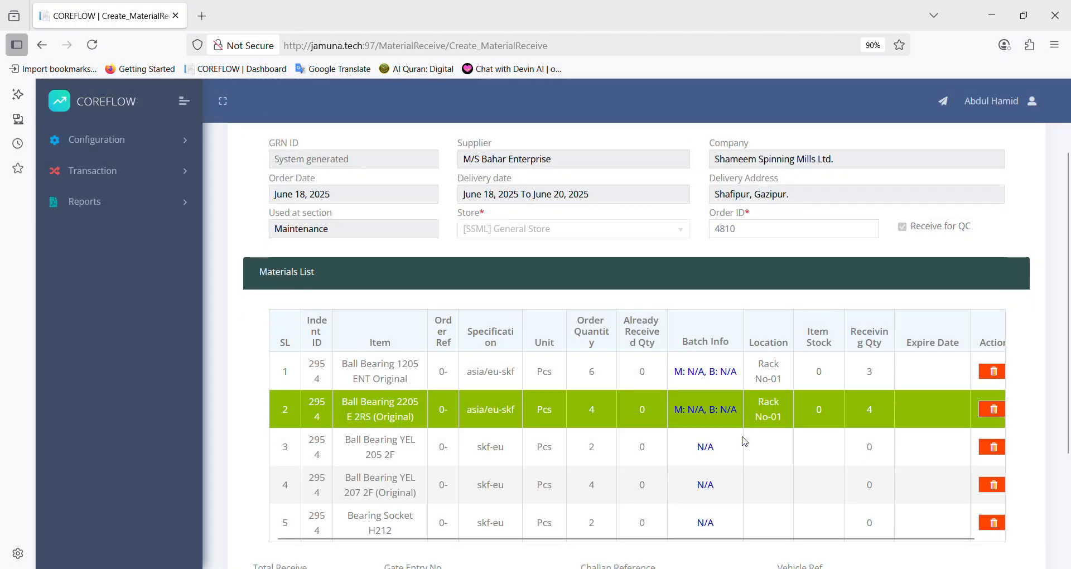
Step: Open the batch-wise receive of Ball Bearing YEL 205 2F and set Rack No-01 with QC status Waiting For QC
scroll(745, 441, "down", 1)
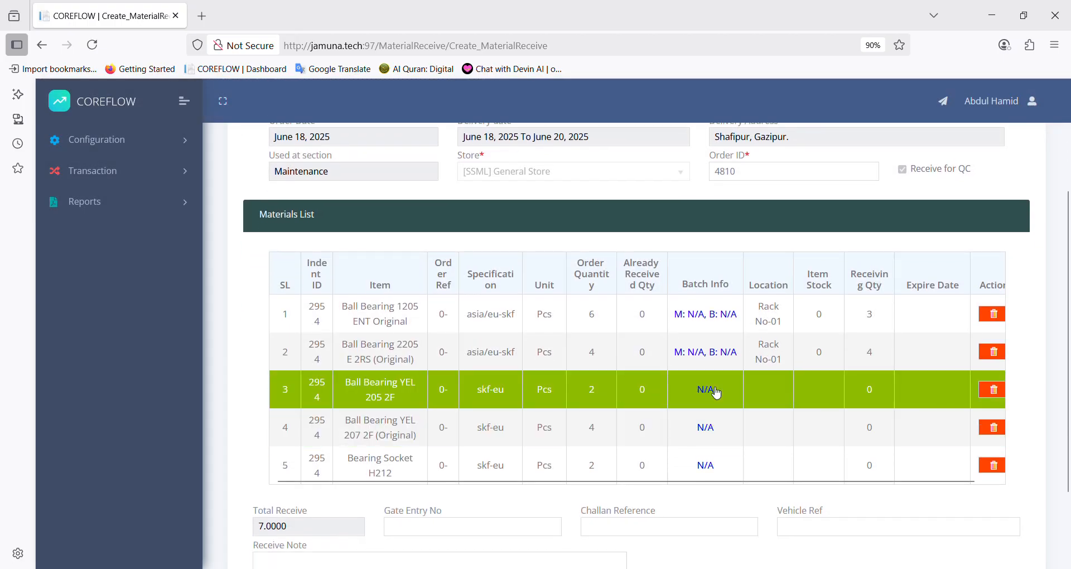
left_click(716, 390)
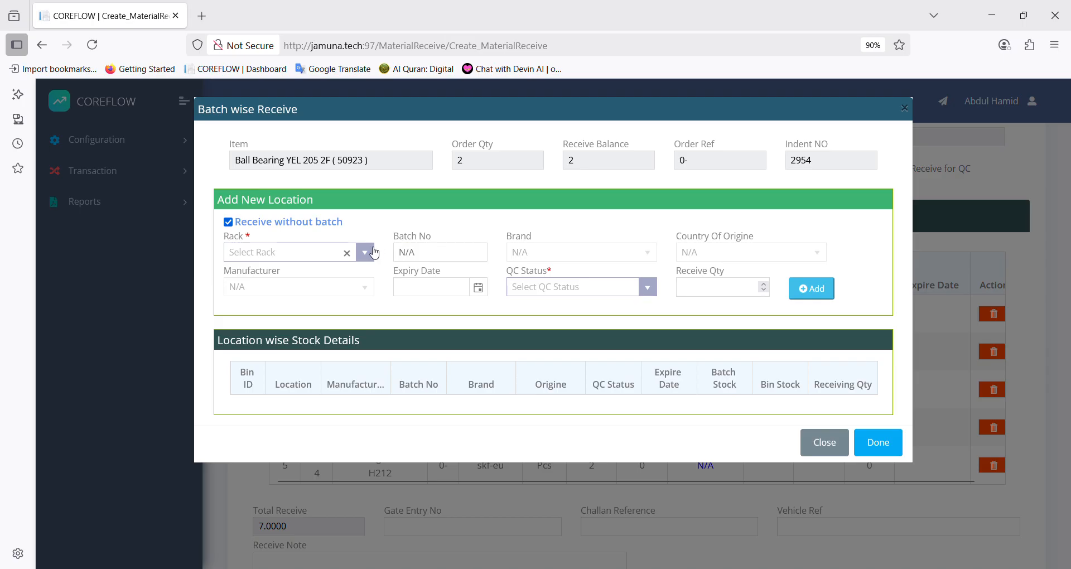
left_click(374, 253)
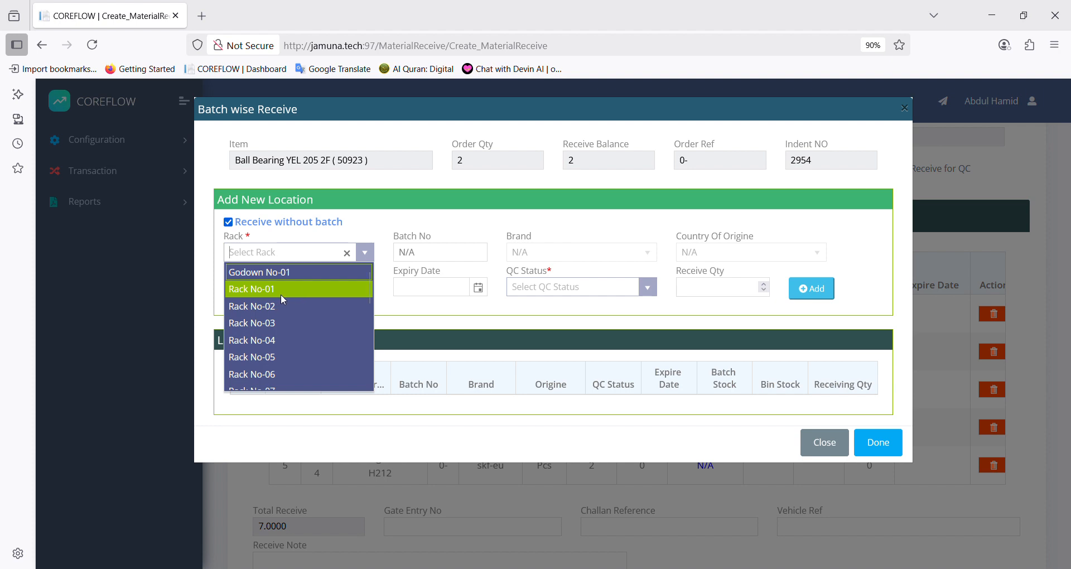
left_click(276, 295)
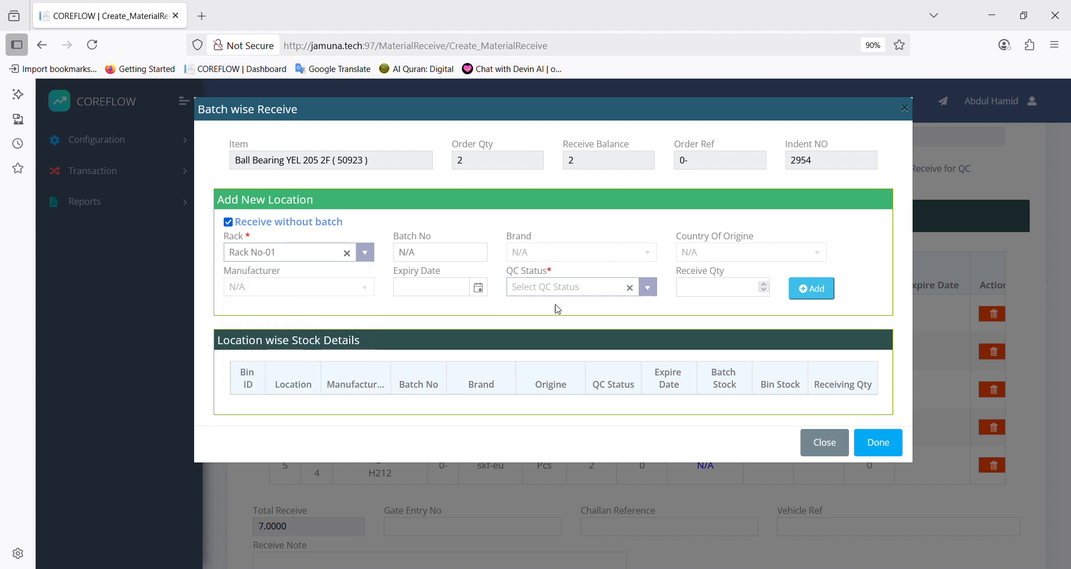
left_click(647, 287)
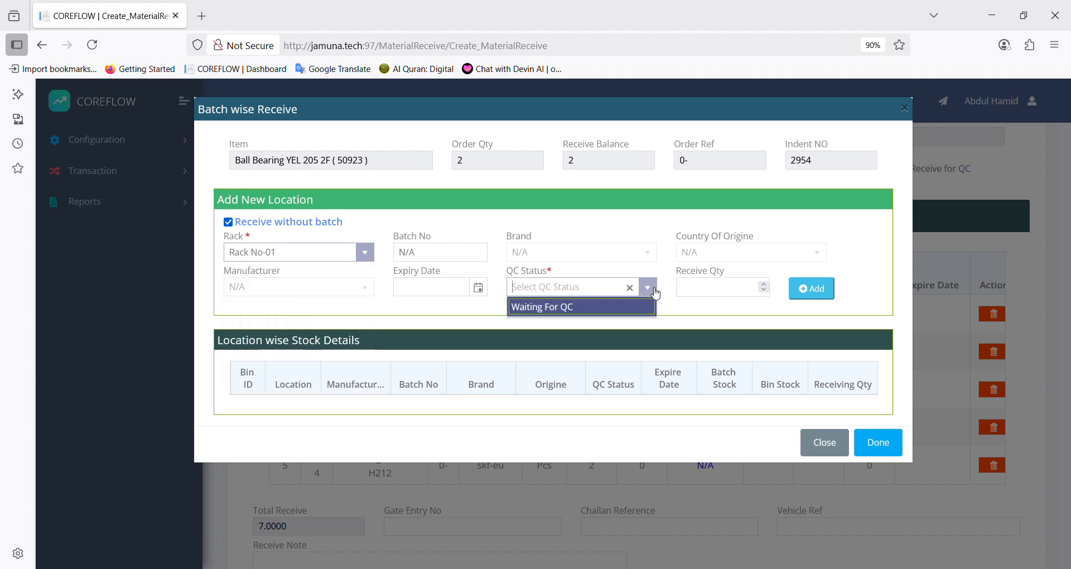
left_click(590, 304)
Step: Add a receive quantity of 2 for Ball Bearing YEL 205 2F and finish its batch-wise receive
left_click(709, 284)
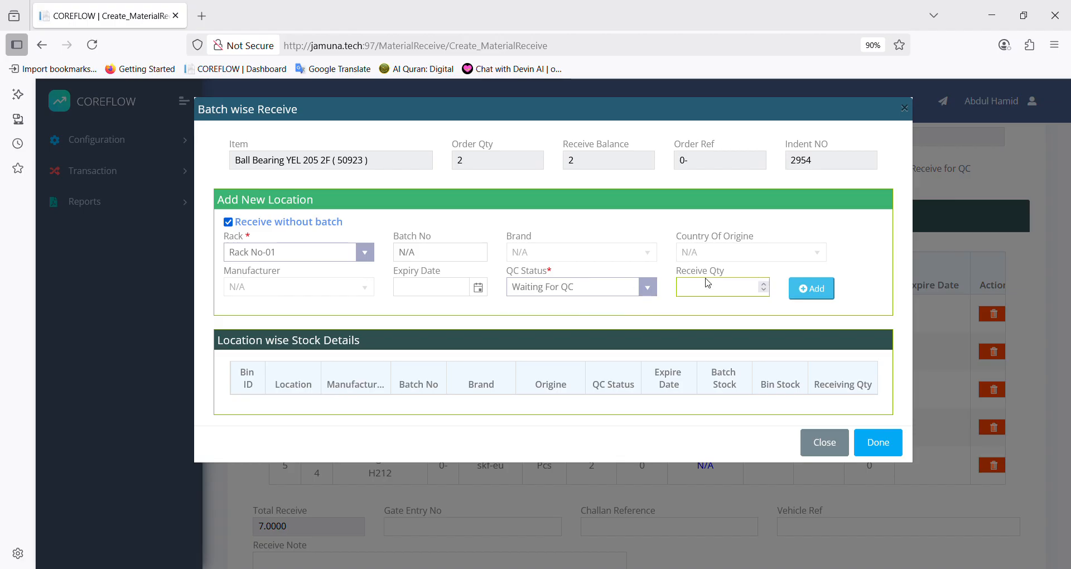
type("2")
left_click(806, 288)
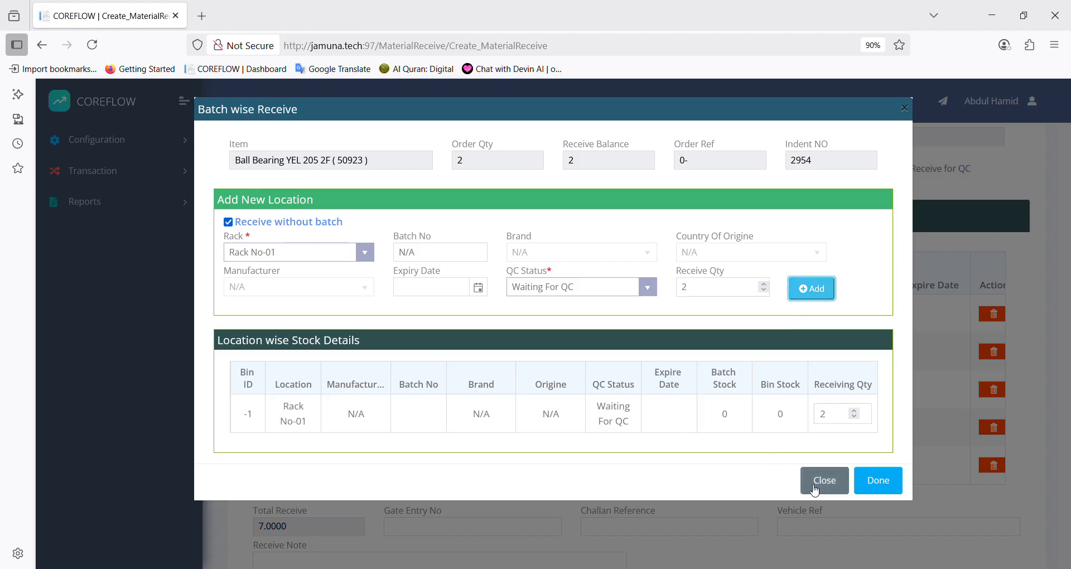
left_click(876, 480)
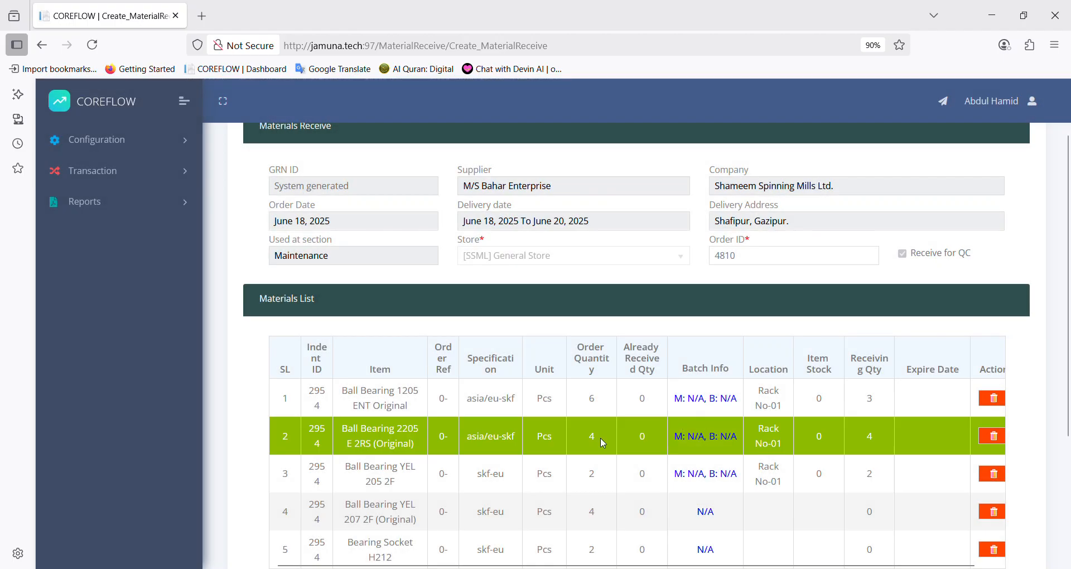
Step: Compare the order quantities with the receiving quantities of the items in the materials list
scroll(600, 437, "down", 1)
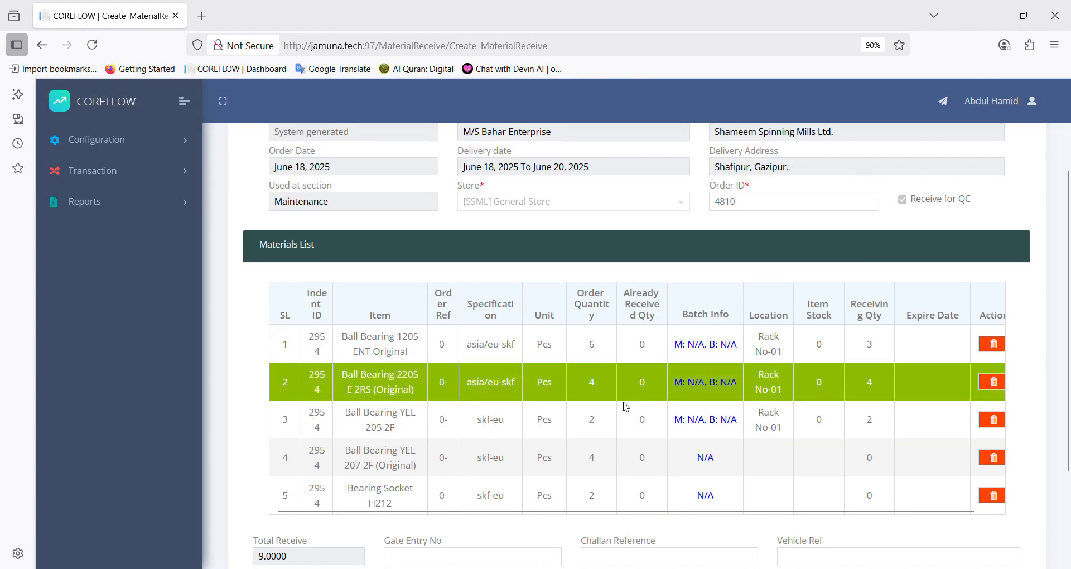
double_click(593, 345)
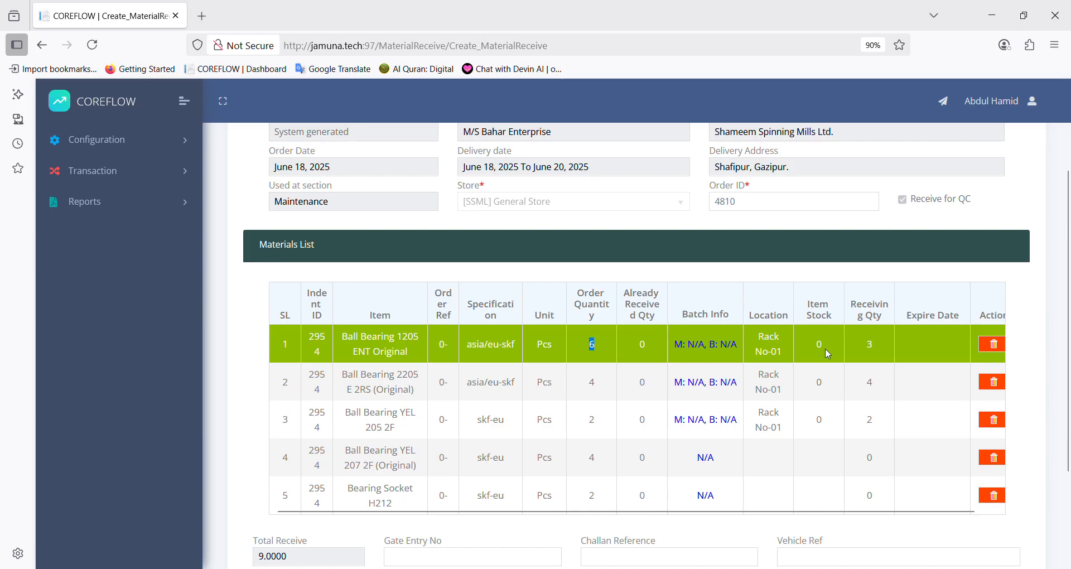
double_click(864, 350)
scroll(874, 351, "down", 2)
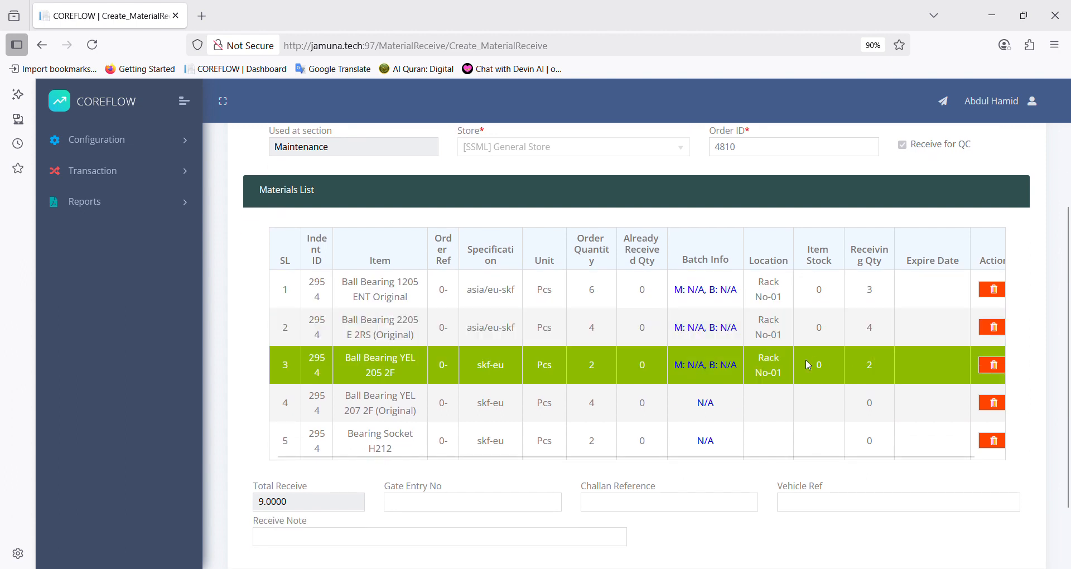
scroll(640, 436, "up", 1)
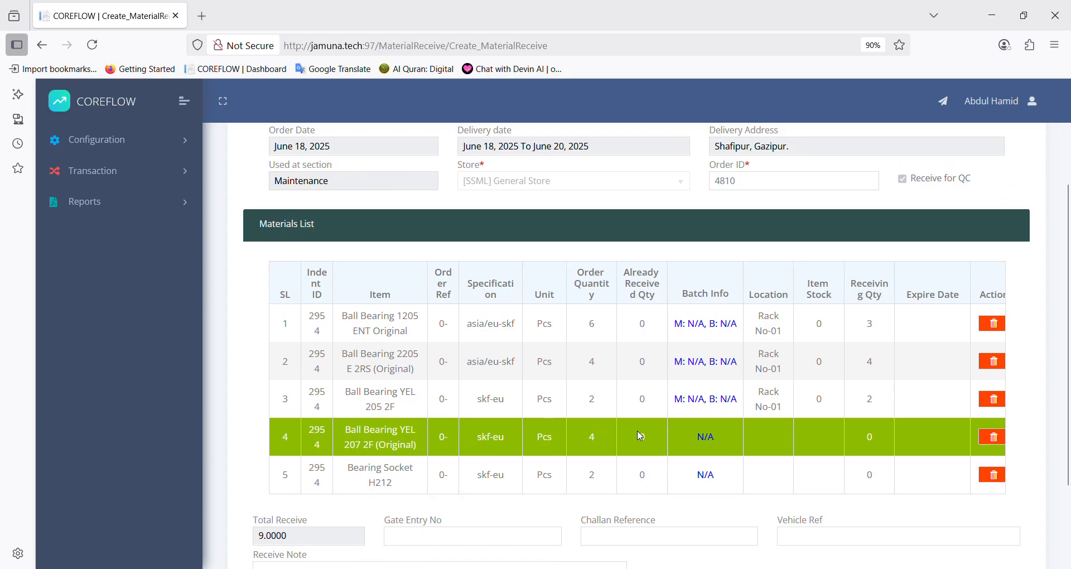
Step: Enter Gate-01 as the gate entry number of the material receive
scroll(640, 435, "down", 2)
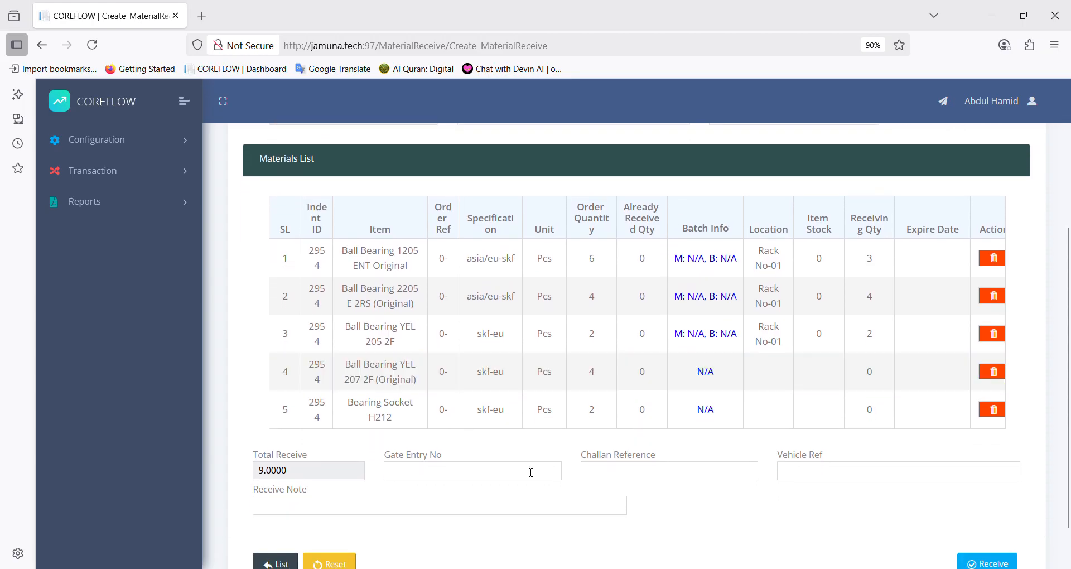
left_click(483, 478)
scroll(483, 479, "down", 1)
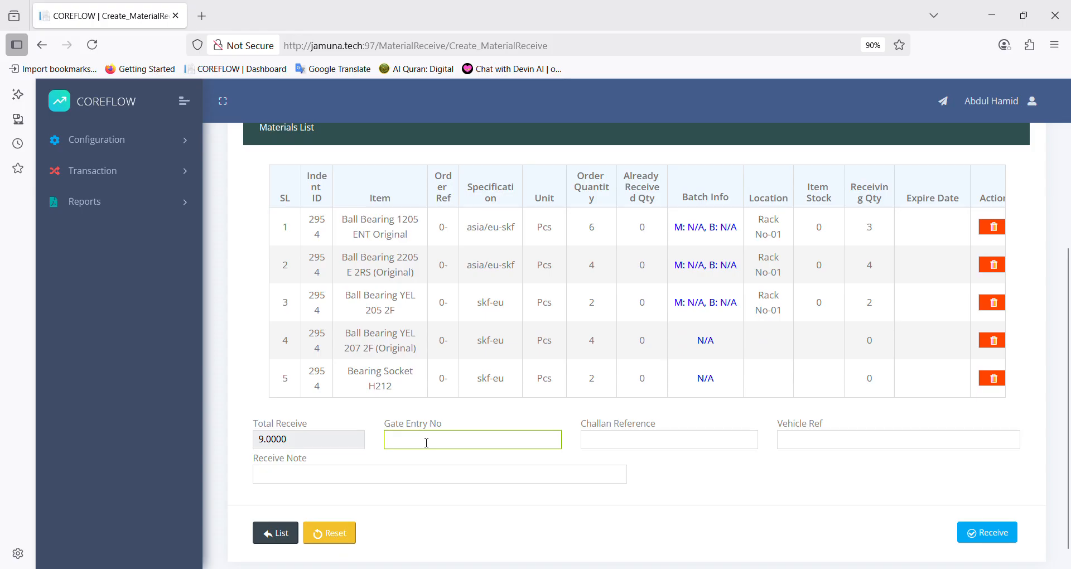
type("Get")
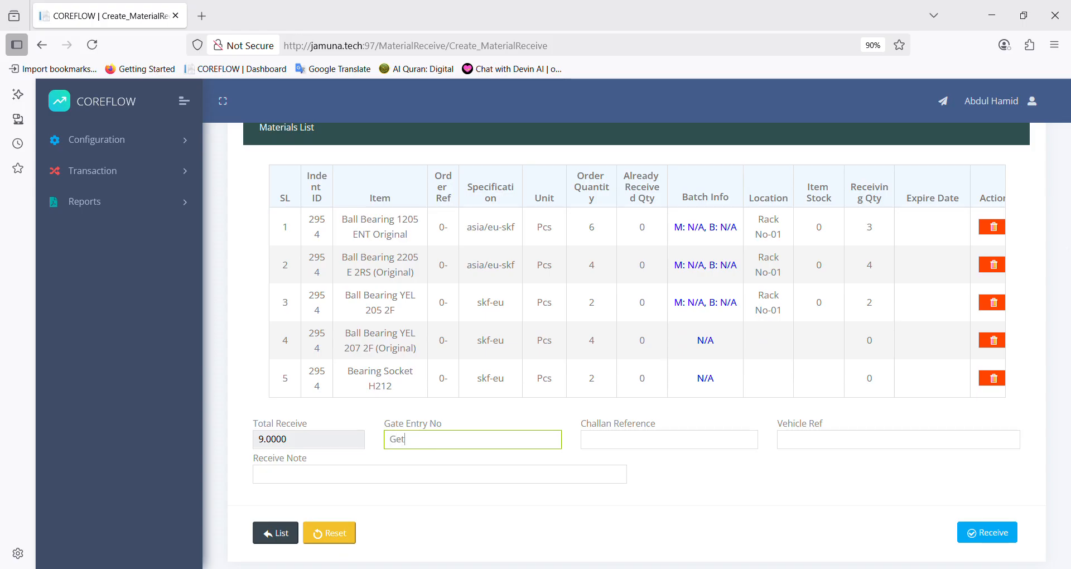
key("BackSpace")
key("BackSpace")
type("q")
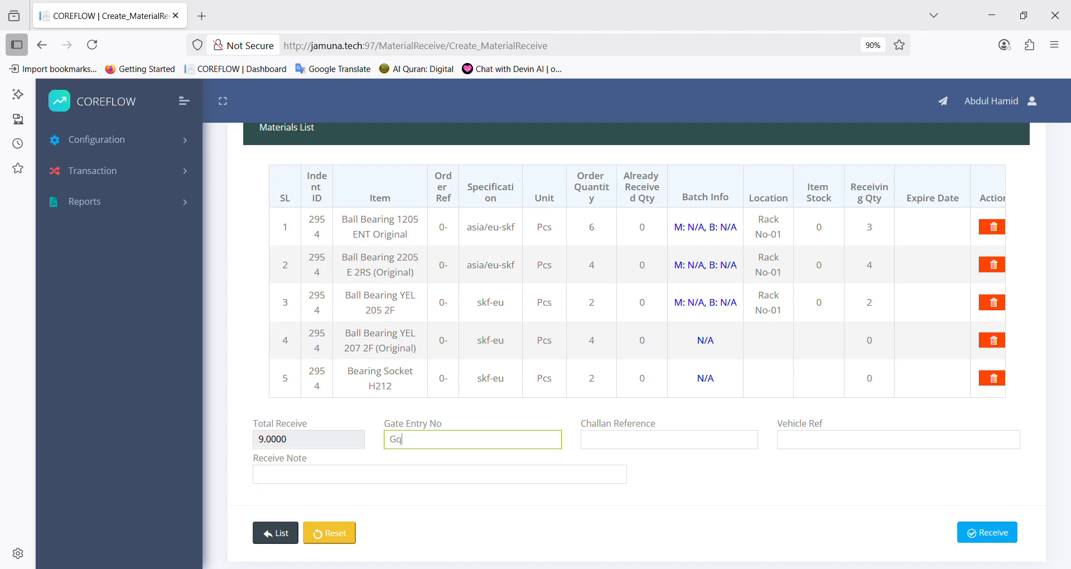
key("BackSpace")
type("ate-01")
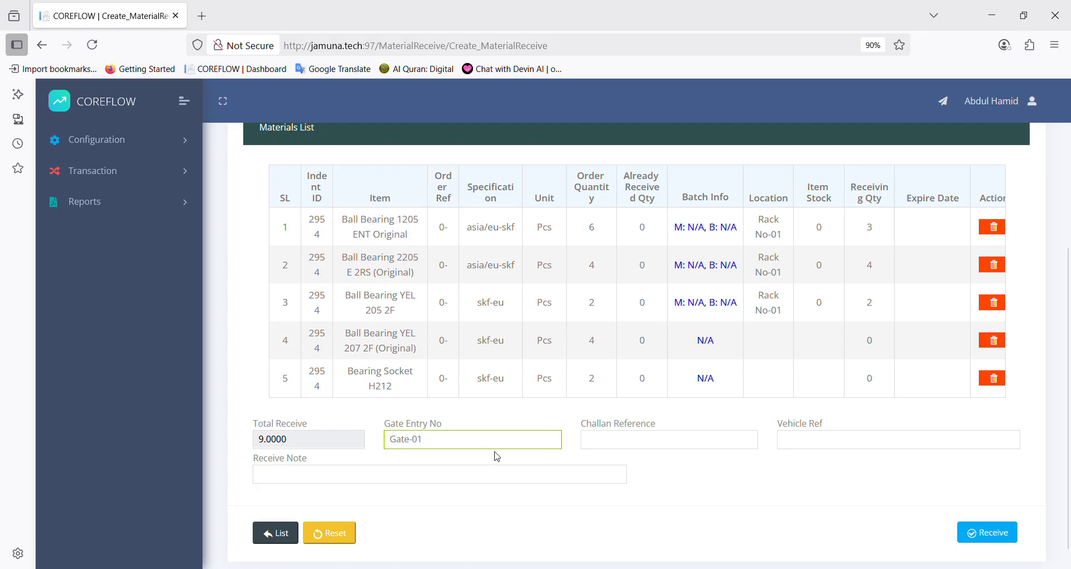
Step: Set the challan reference to Ref-456 and the vehicle reference to Ka-12345
left_click(621, 439)
type("Re")
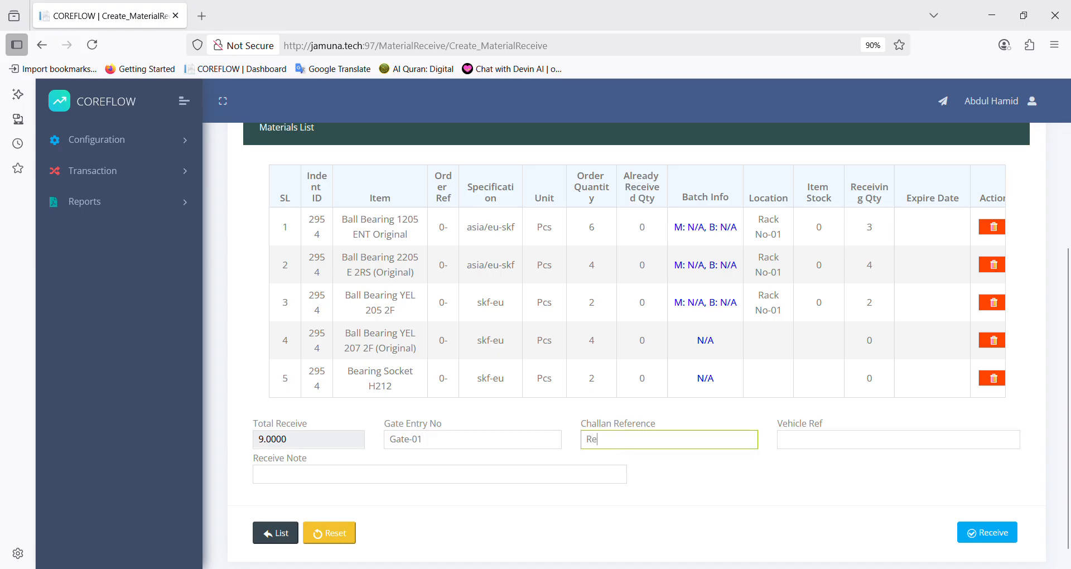
type("f-456")
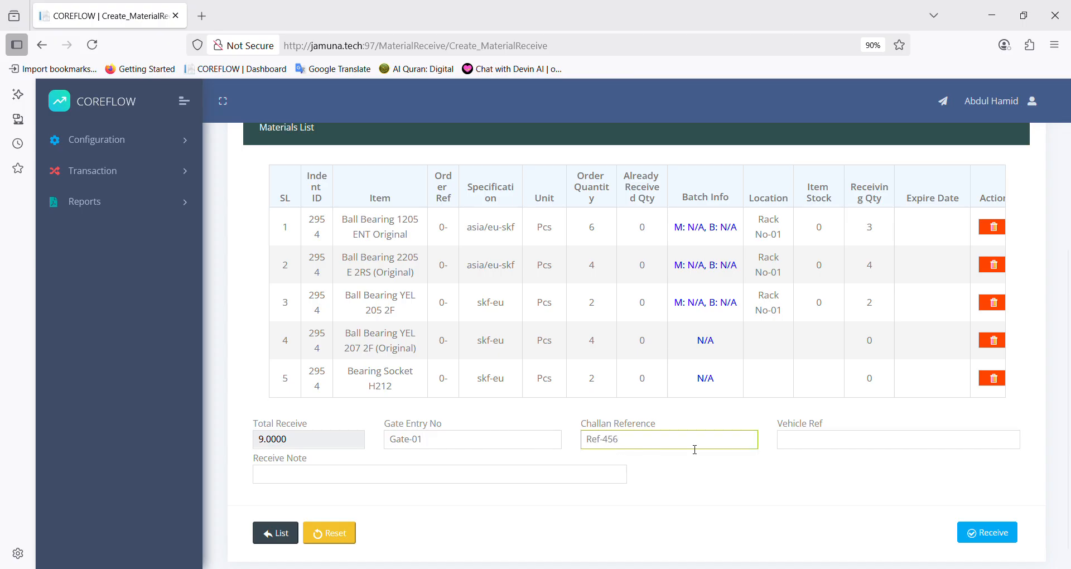
left_click(826, 450)
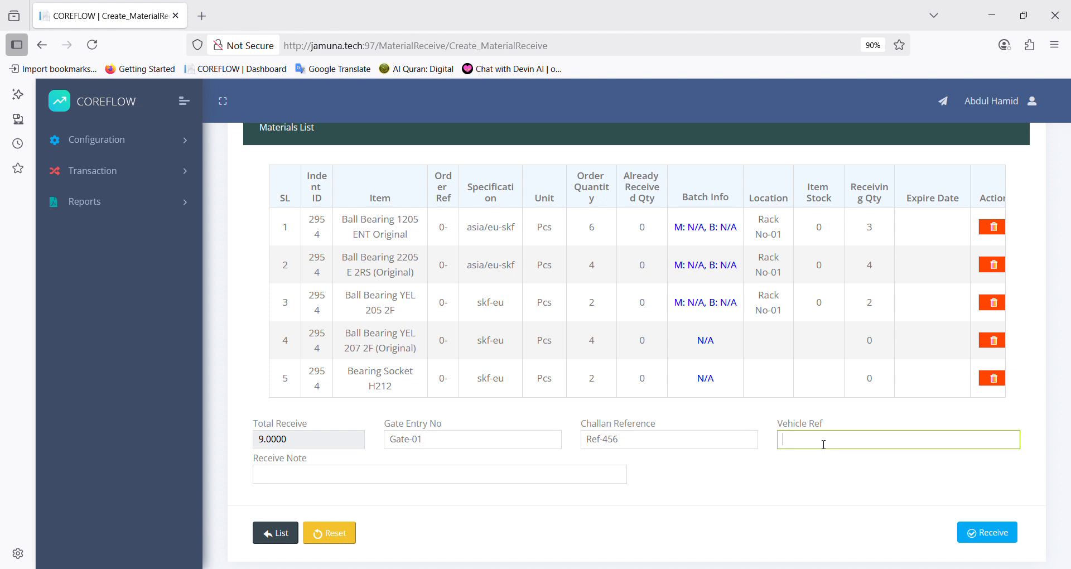
type("Ka-12345")
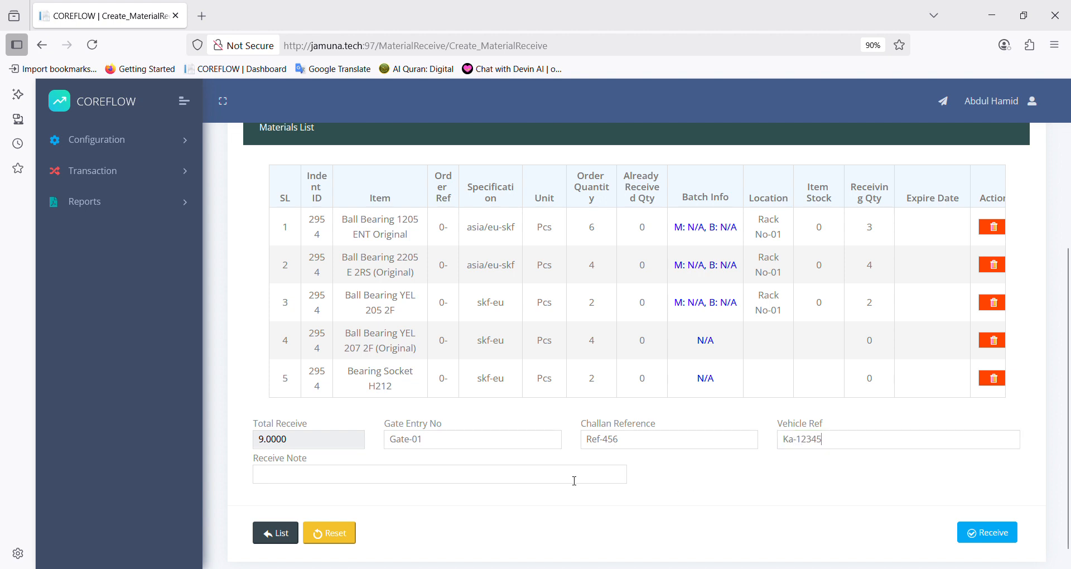
Step: Enter the receive note "All Items are not received from PO"
left_click(471, 480)
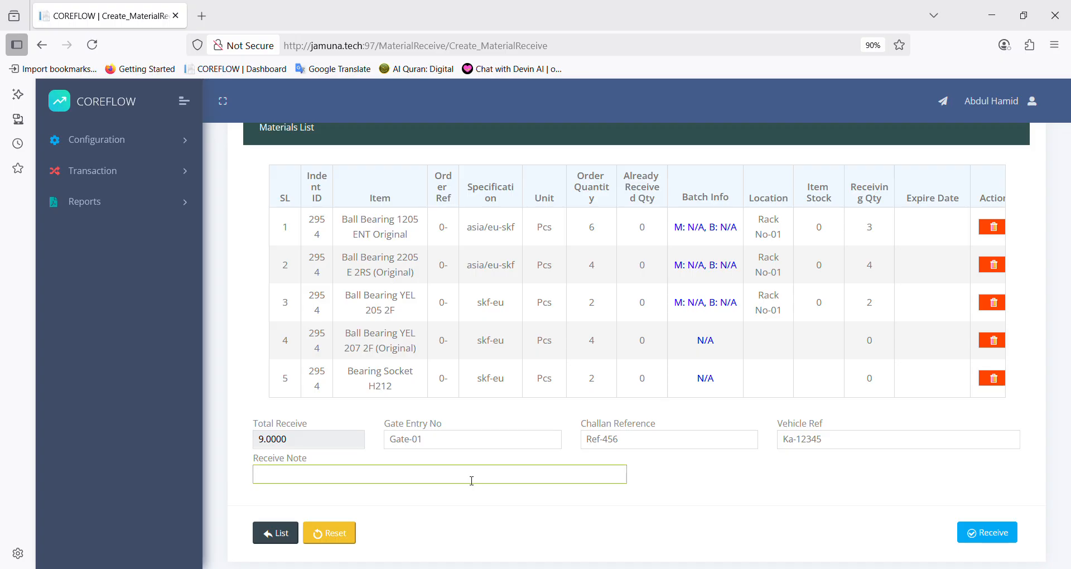
type("All Items are not received from PO")
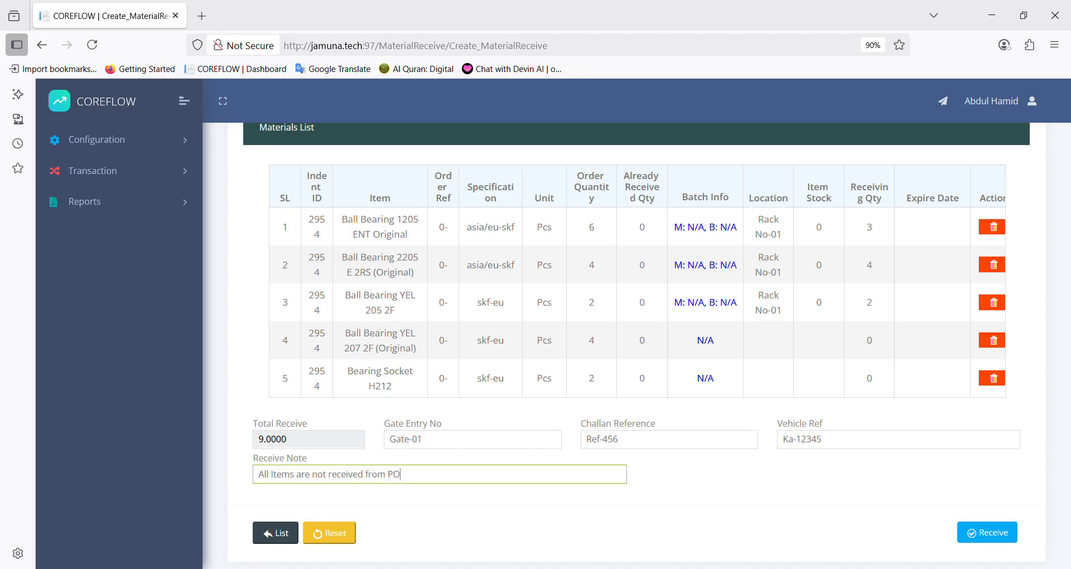
scroll(479, 458, "down", 1)
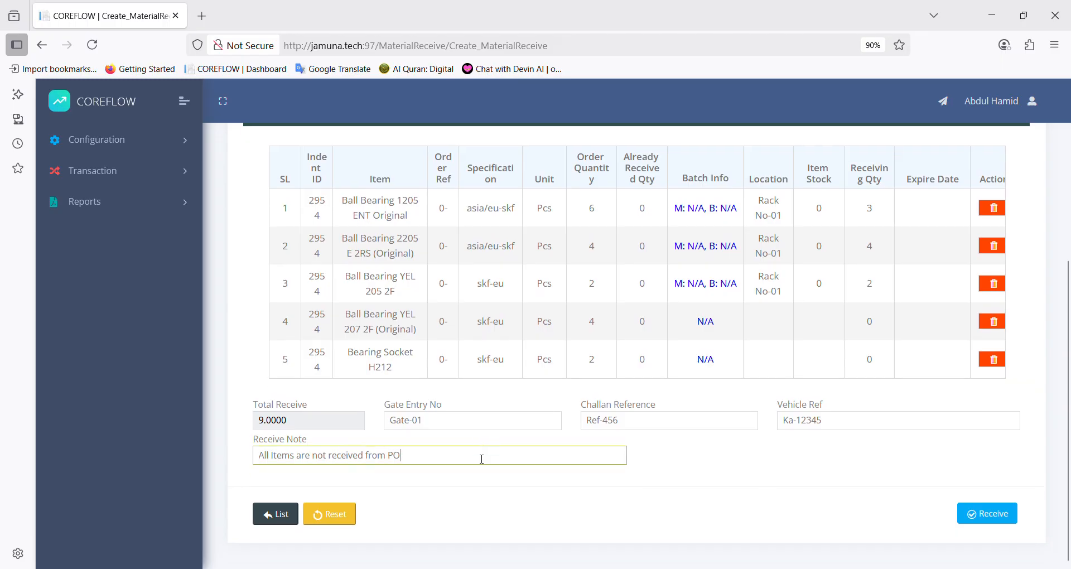
scroll(484, 455, "up", 1)
scroll(481, 456, "down", 1)
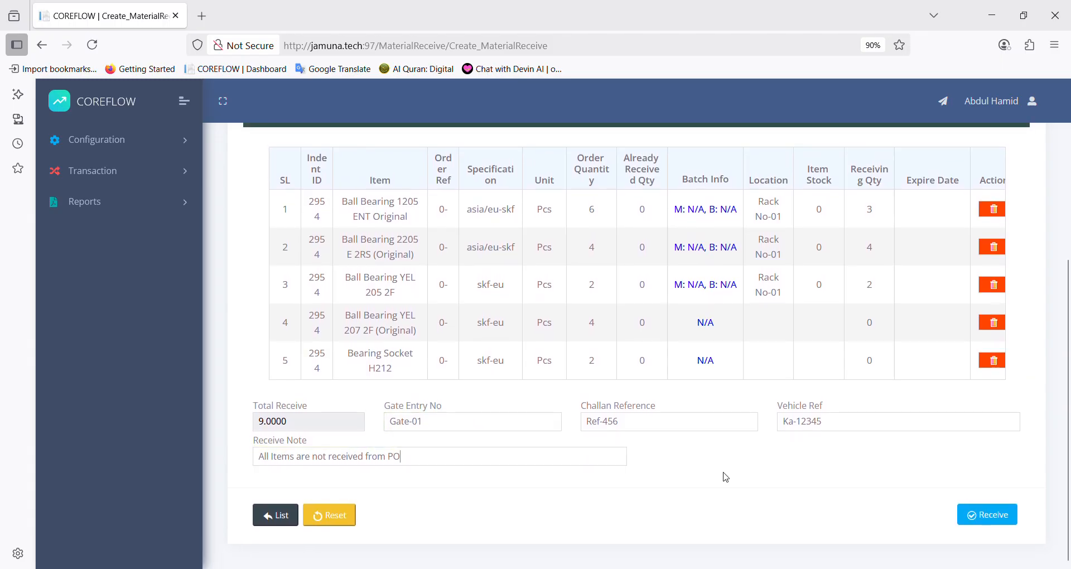
Step: Receive the materials and view the resulting Material Receiving Report
left_click(986, 516)
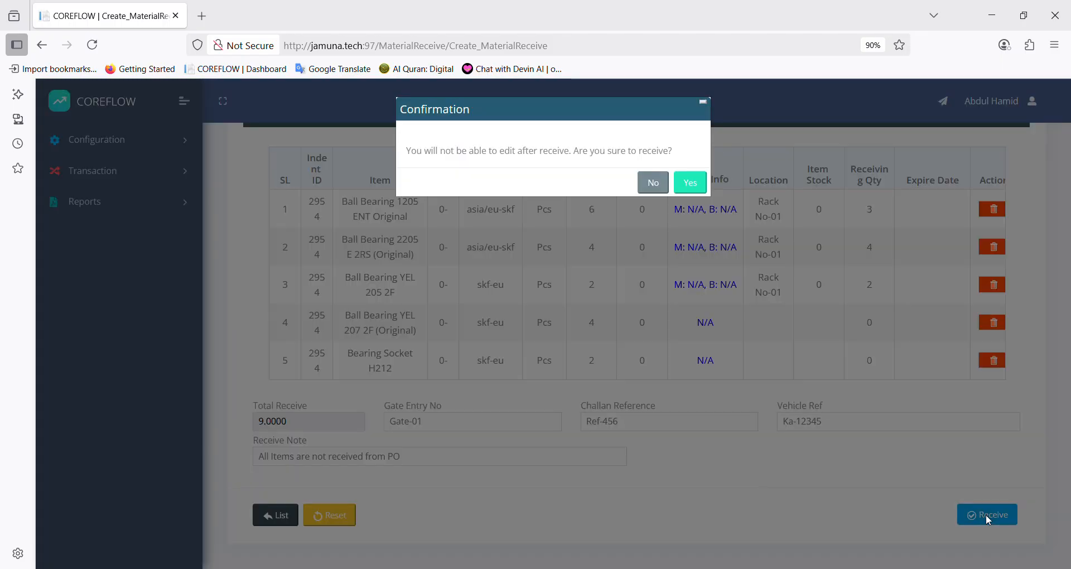
left_click(690, 184)
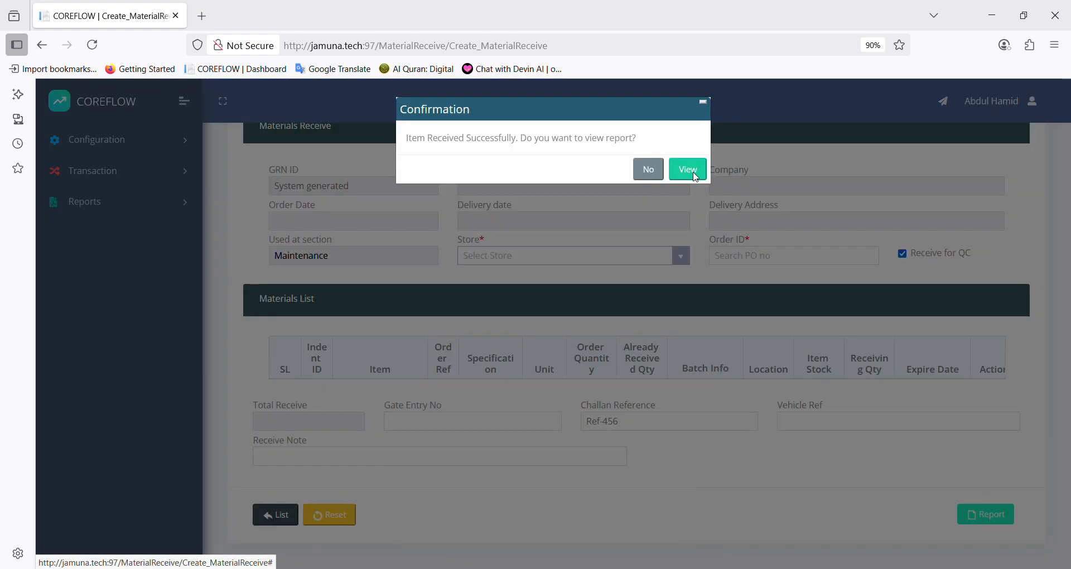
left_click(689, 170)
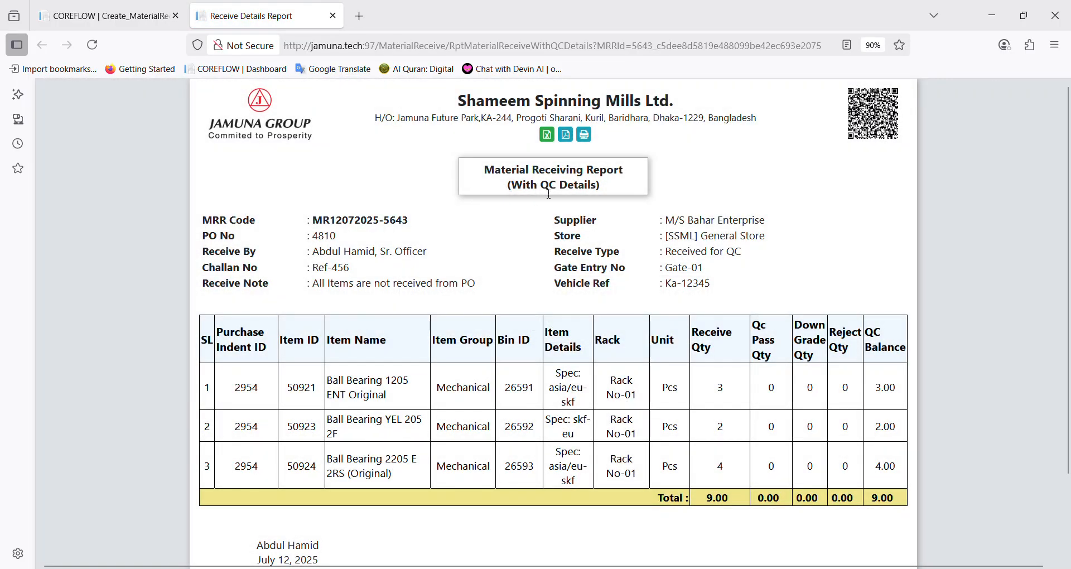
Step: Examine the report's receive type, PO number, and the receive quantity and QC balance of each item
scroll(520, 227, "down", 1)
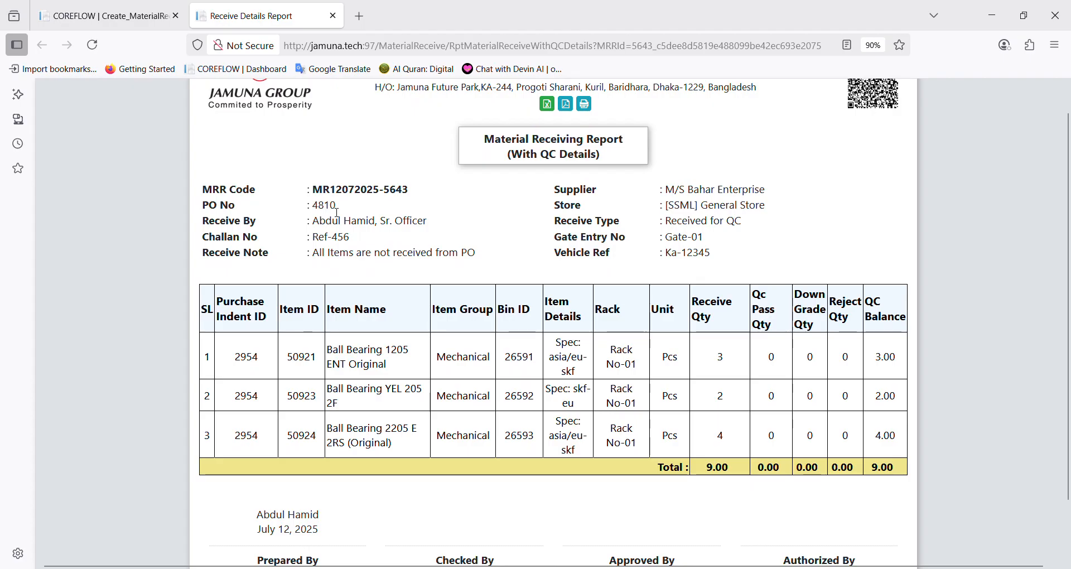
scroll(549, 361, "down", 1)
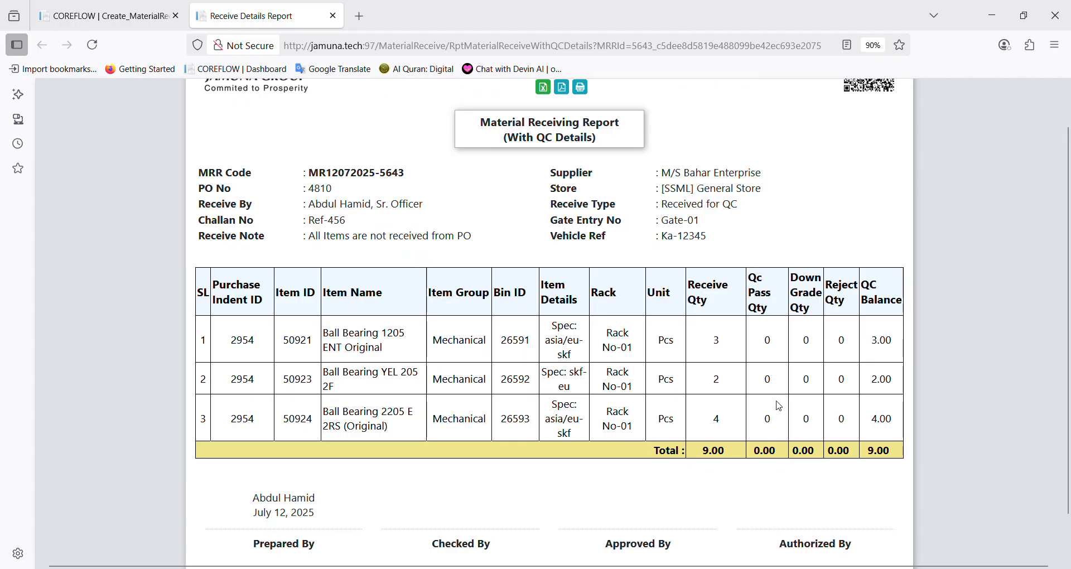
triple_click(725, 210)
left_click(726, 211)
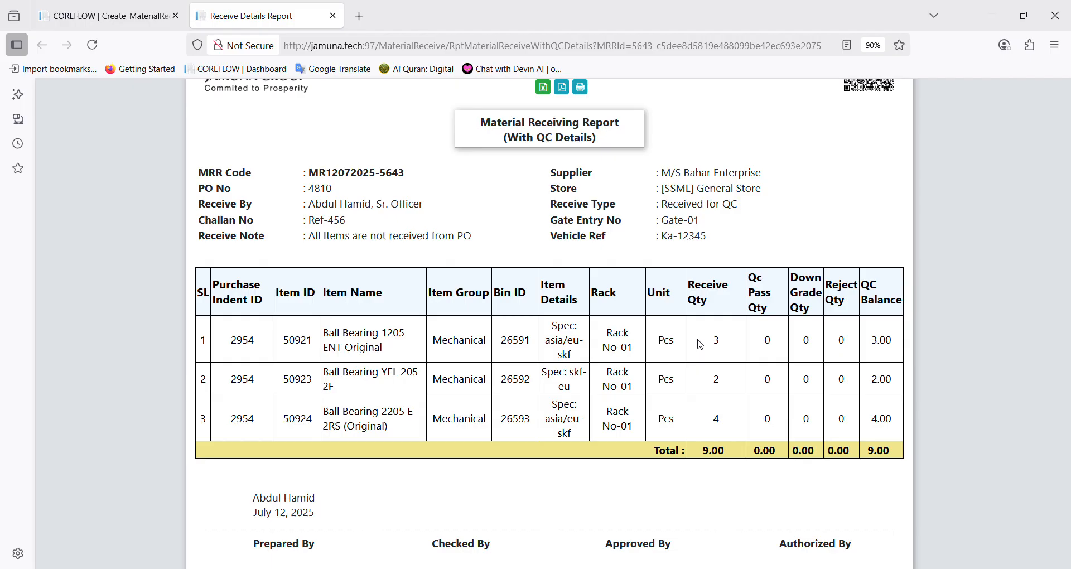
scroll(611, 313, "up", 2)
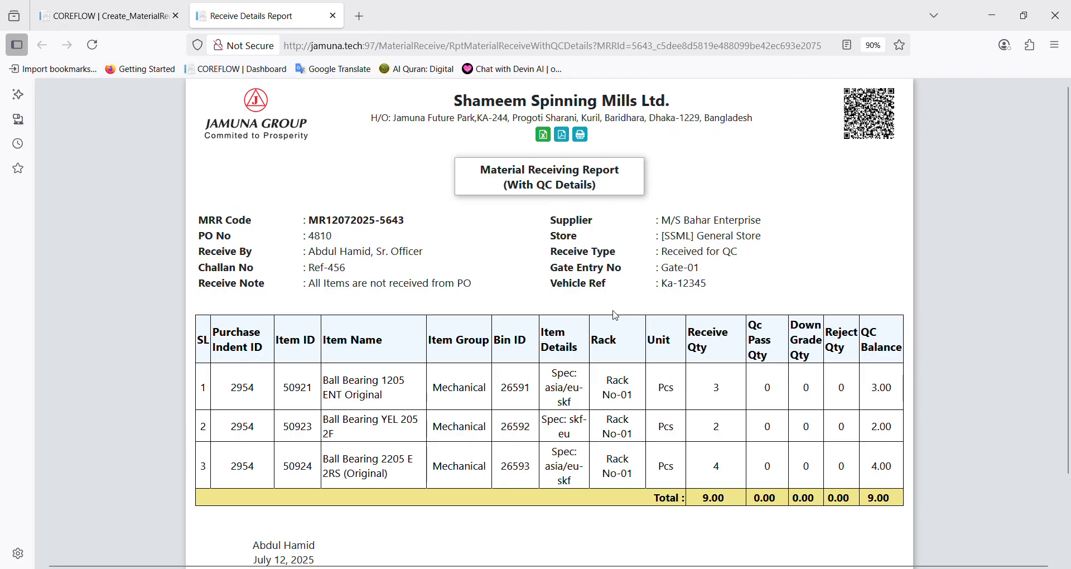
double_click(322, 244)
Step: Return to the COREFLOW Materials Receive page and open a fresh PO Receive form
left_click(103, 16)
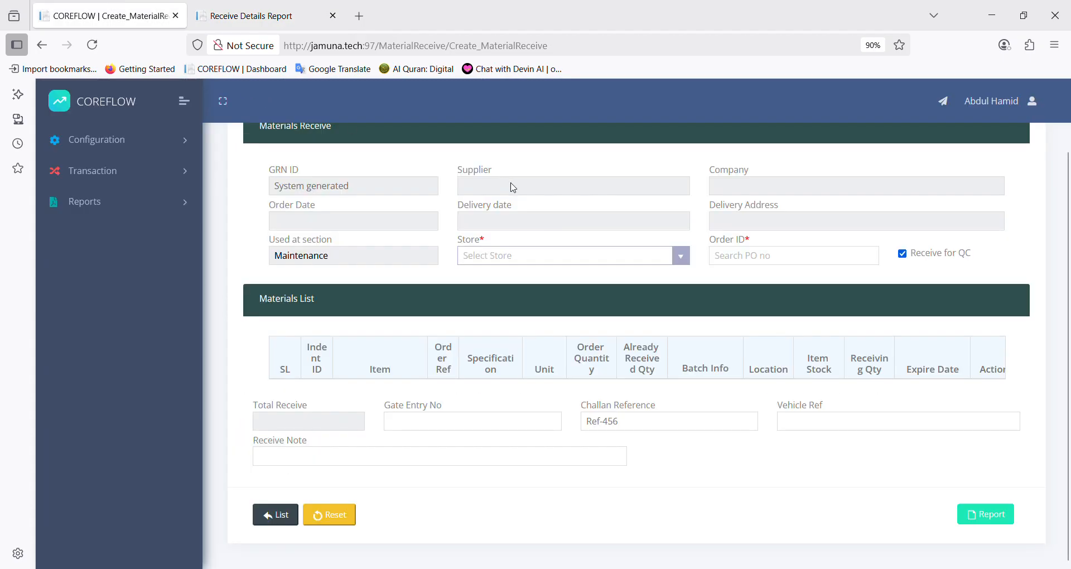
left_click(729, 258)
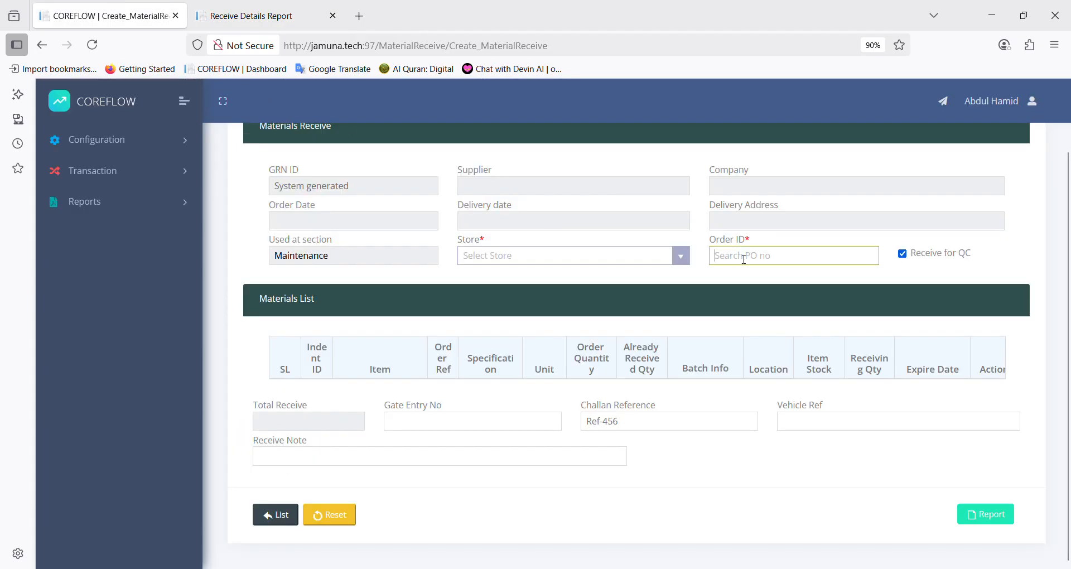
left_click(122, 171)
left_click(125, 239)
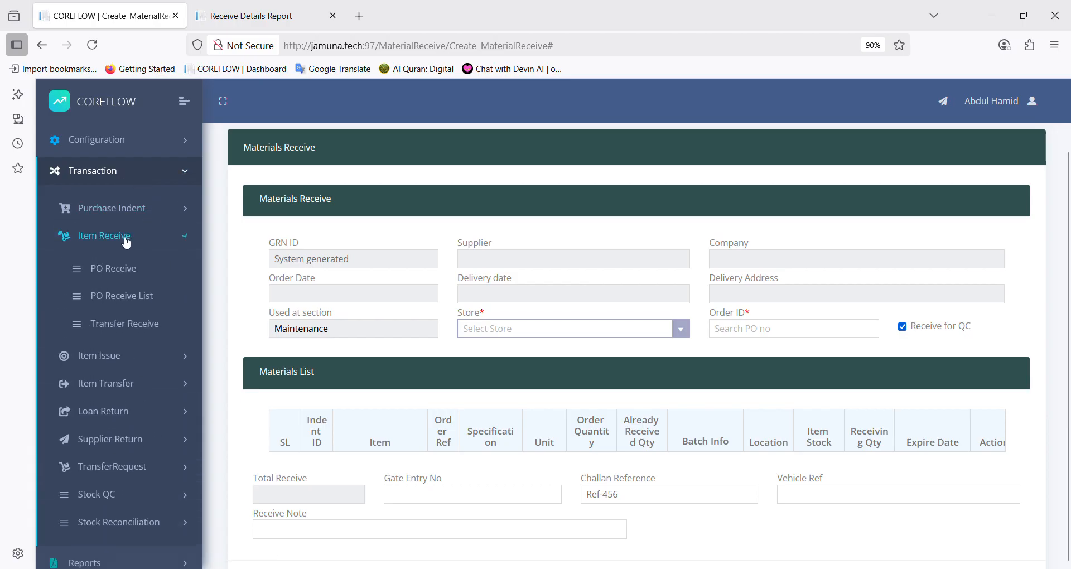
left_click(125, 279)
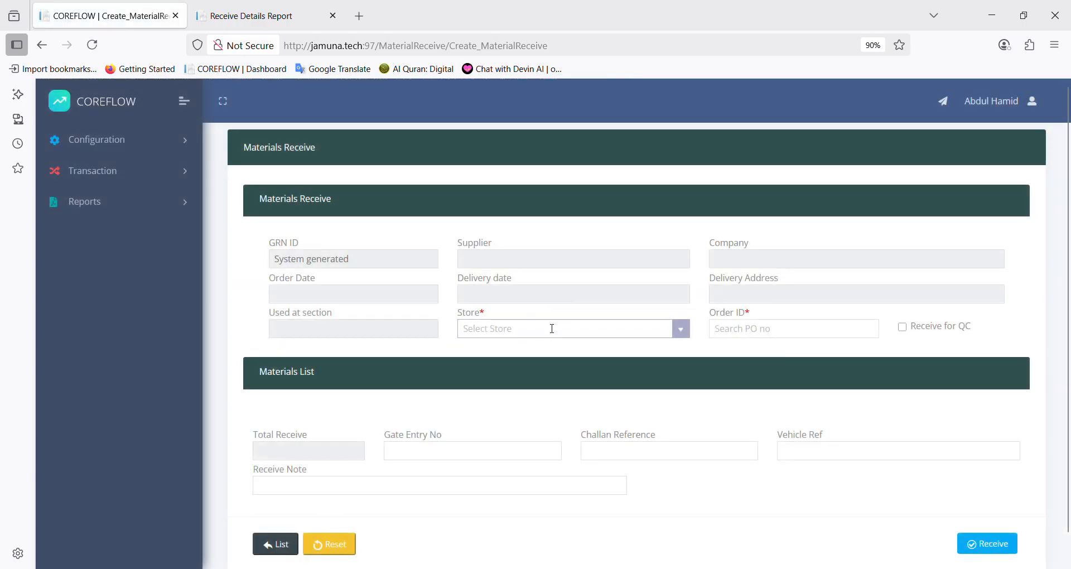
Step: Load the materials of purchase order 4810 and mark the receipt as Receive for QC
left_click(780, 335)
type("4810")
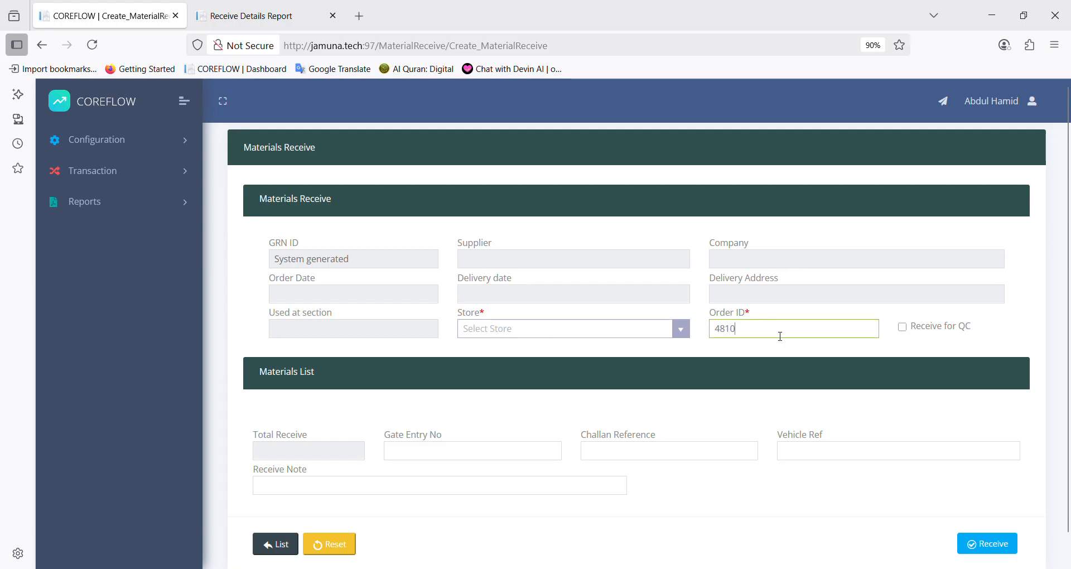
left_click(902, 327)
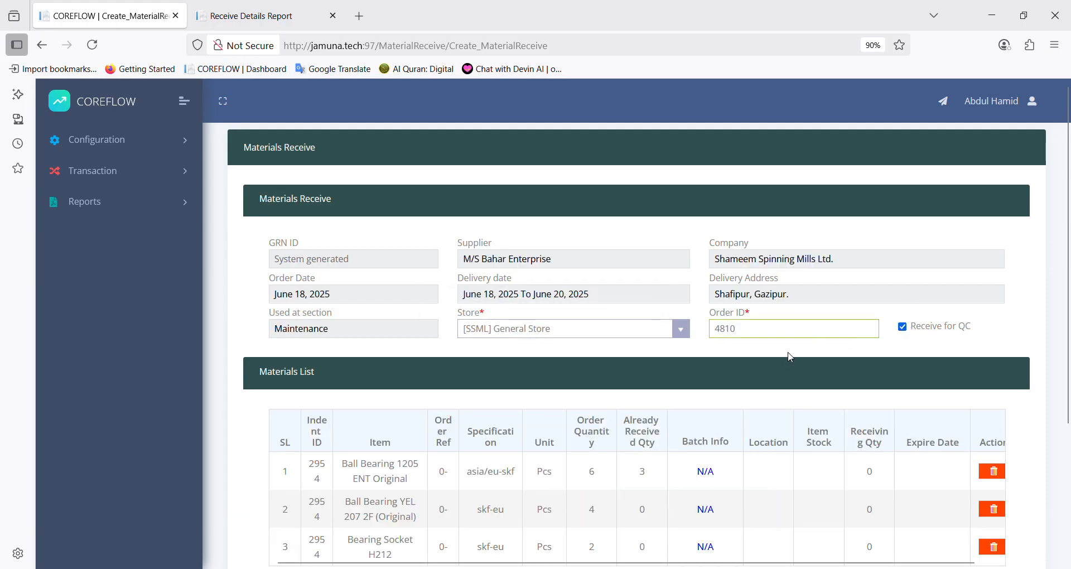
Step: Receive a quantity of 3 for Ball Bearing 1205 ENT Original in the existing Rack No-01 location
scroll(716, 413, "down", 2)
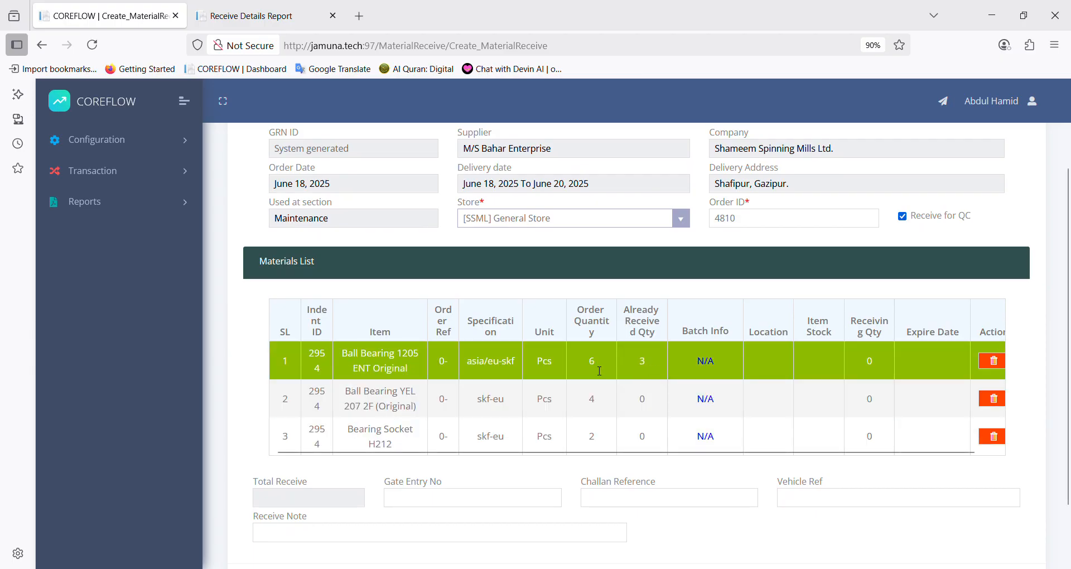
double_click(645, 365)
left_click(705, 361)
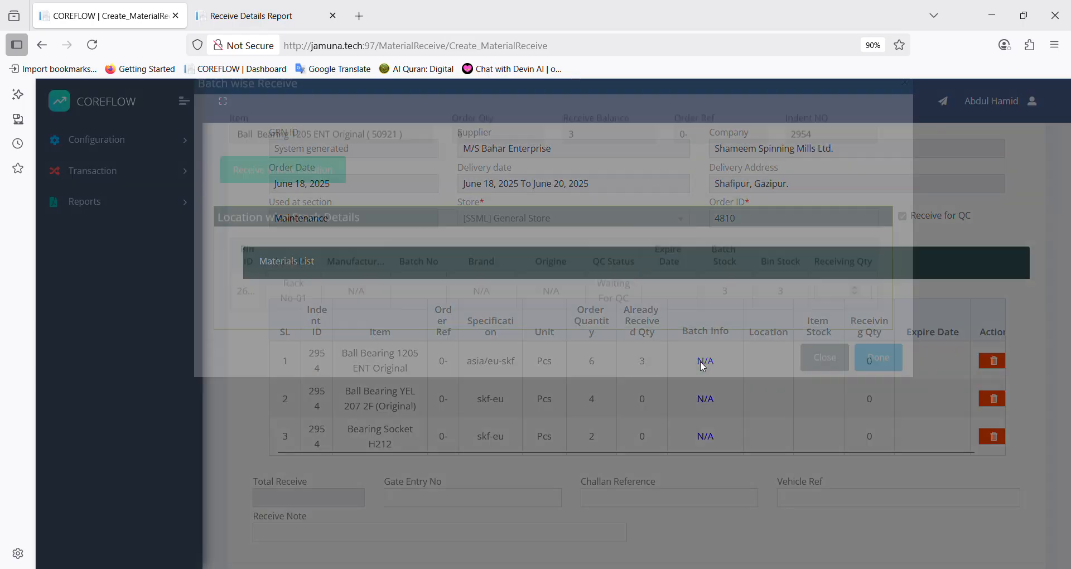
left_click(655, 318)
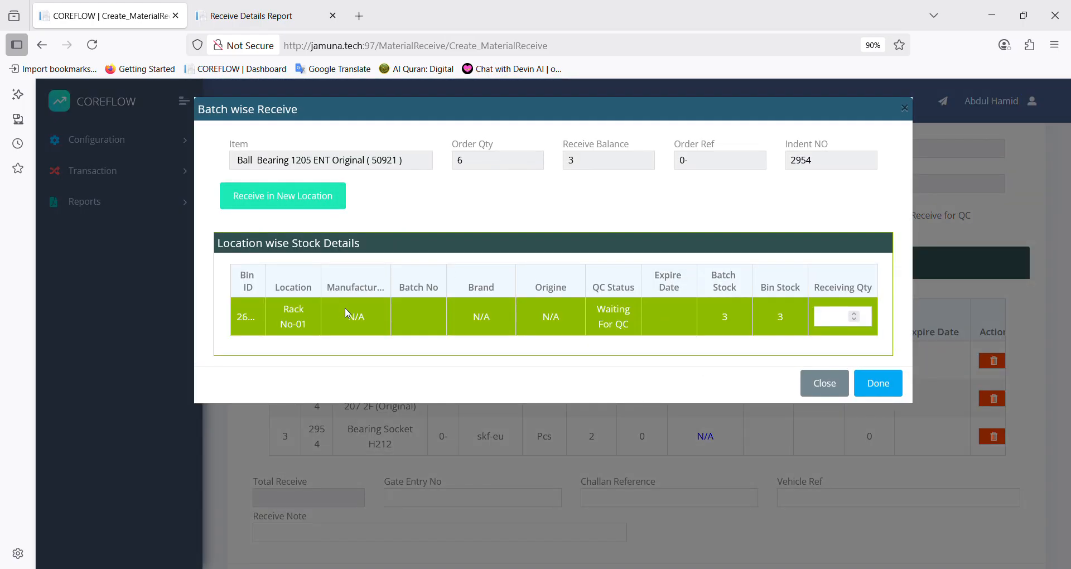
double_click(292, 309)
left_click(563, 344)
left_click(458, 328)
left_click(642, 335)
left_click(826, 326)
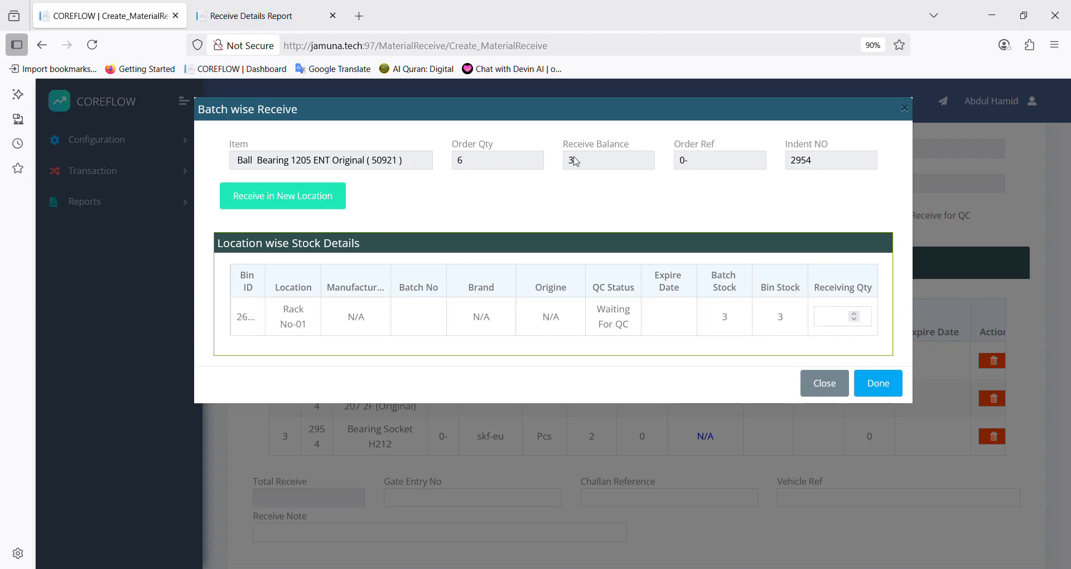
type("3")
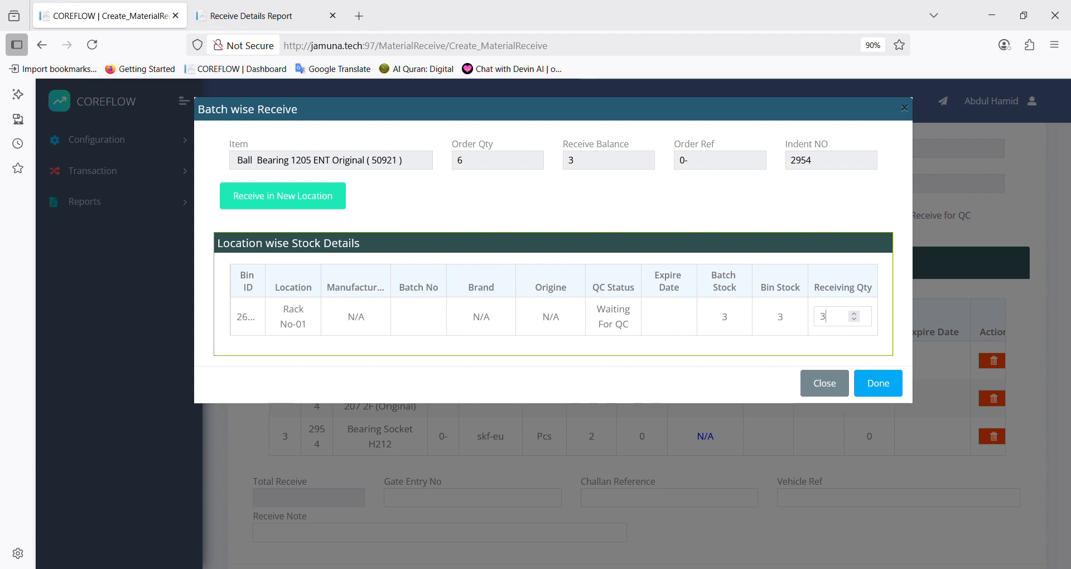
left_click(879, 384)
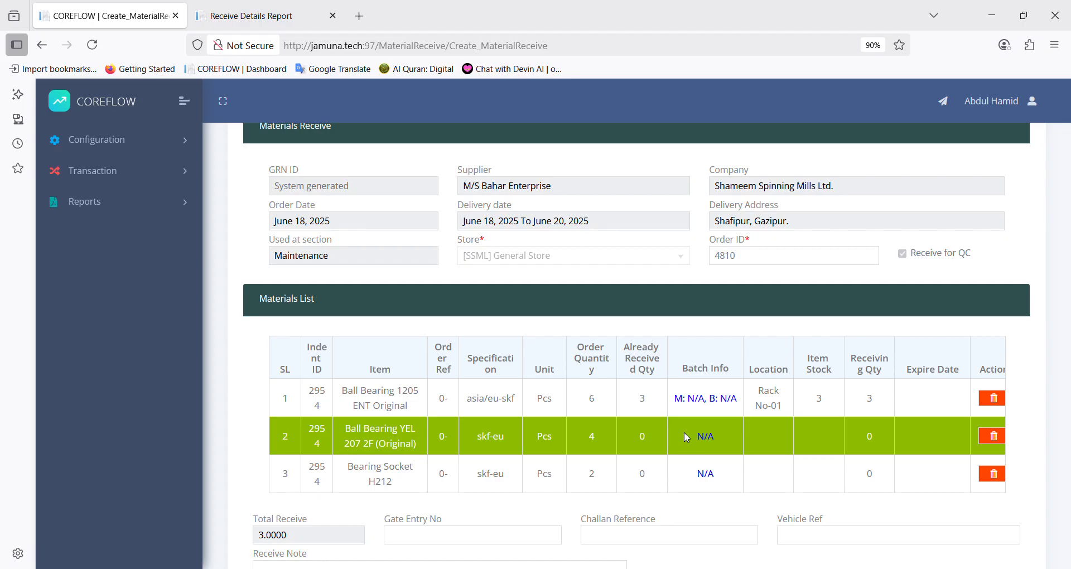
scroll(684, 432, "down", 1)
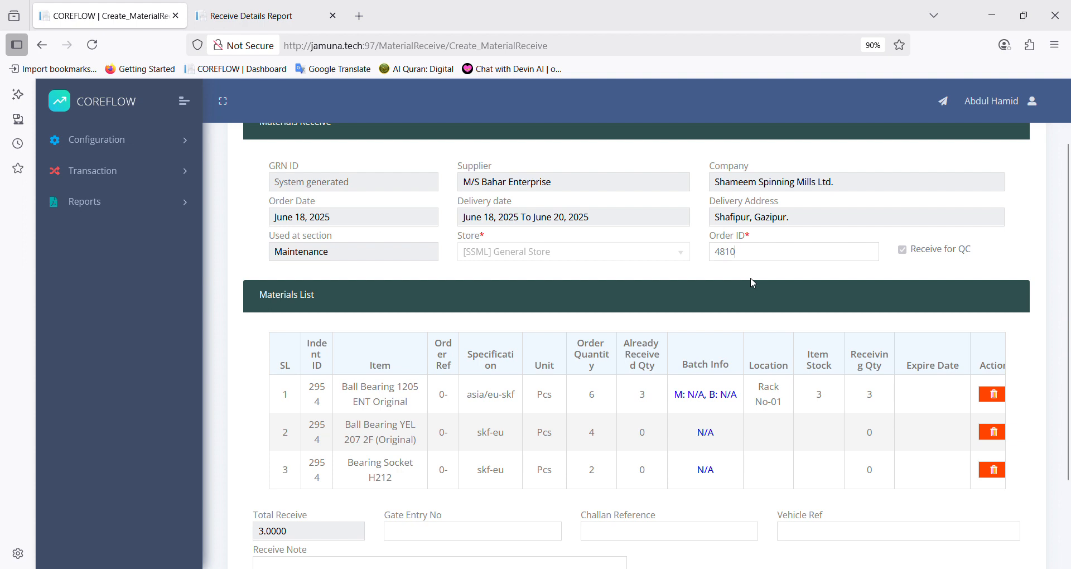
scroll(753, 282, "up", 1)
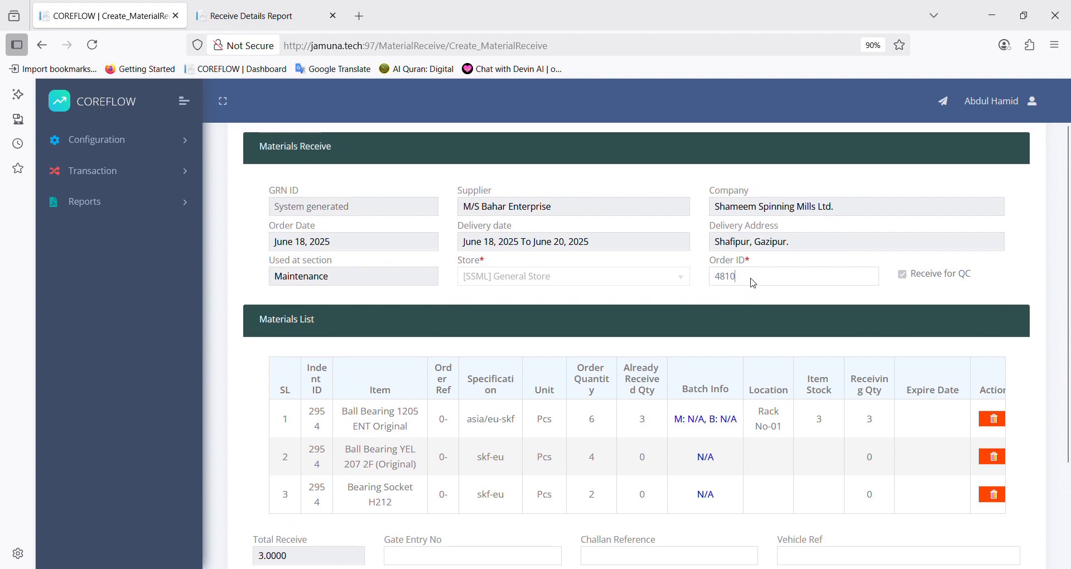